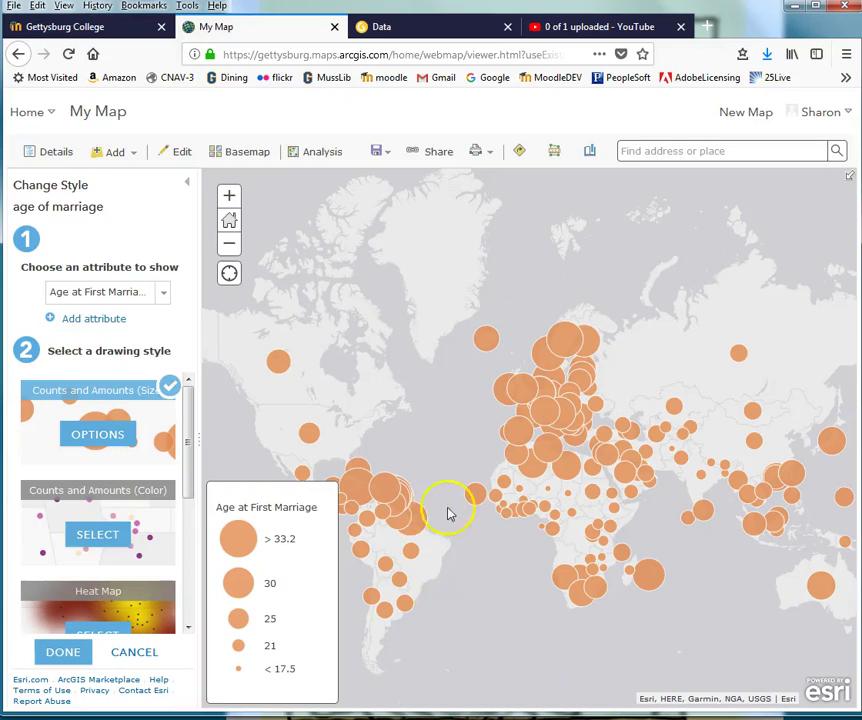
Open the Add menu to reach the Living Atlas layer browser
{"action": "left_click", "coordinate": [139, 159]}
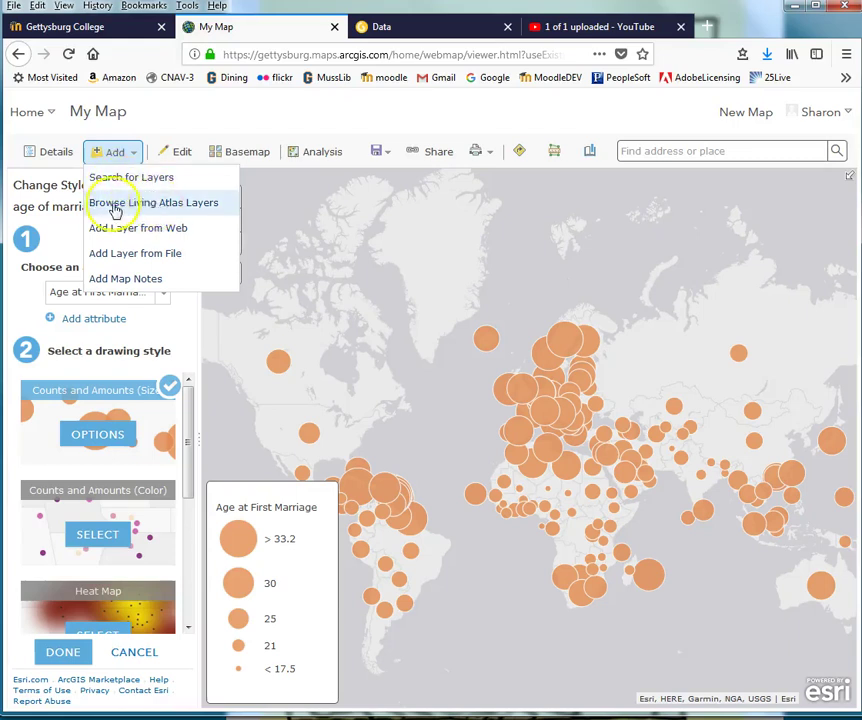
Browse Living Atlas layers, show Esri layers only, and search for 'education'
{"action": "left_click", "coordinate": [131, 208]}
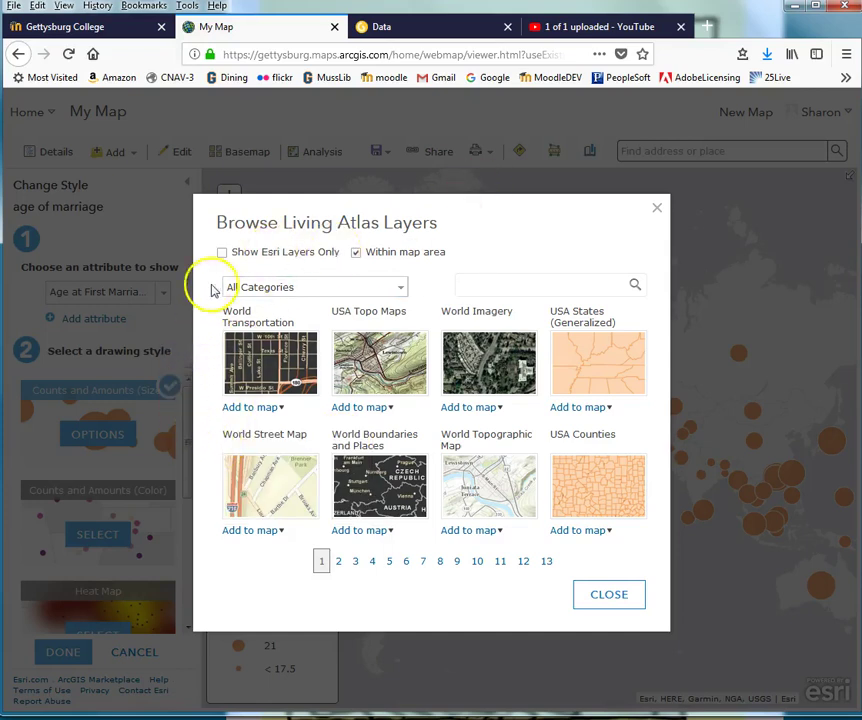
{"action": "left_click", "coordinate": [222, 254]}
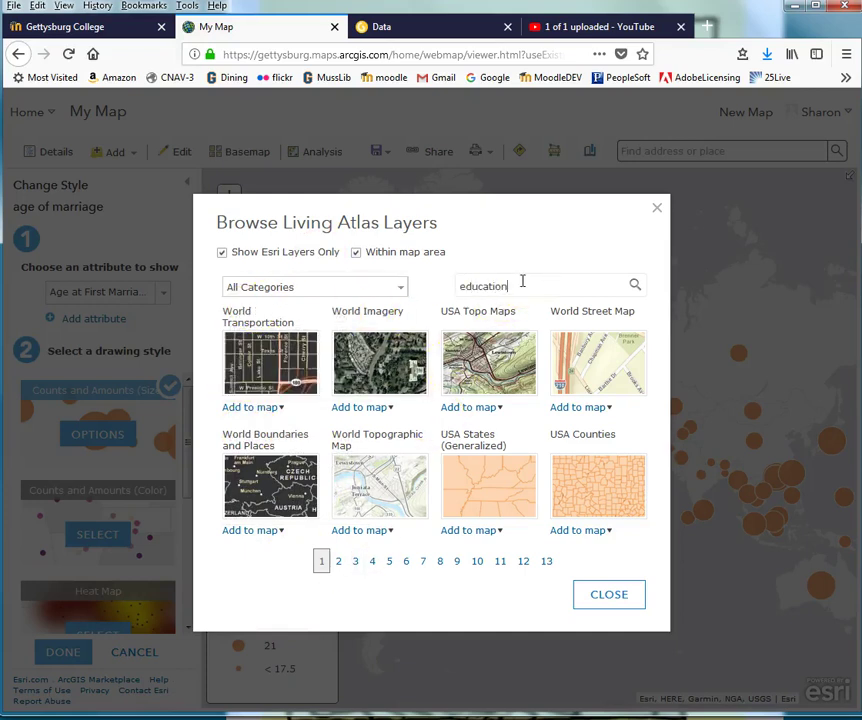
{"action": "left_click", "coordinate": [636, 285]}
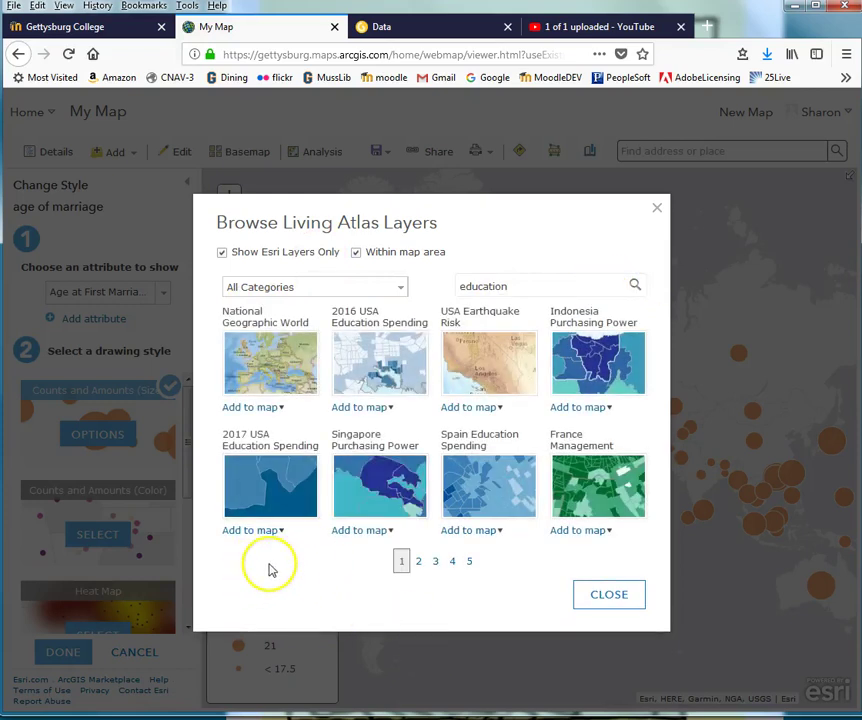
Page through education results pages 2 to 5, then select the search term
{"action": "mouse_move", "coordinate": [269, 360]}
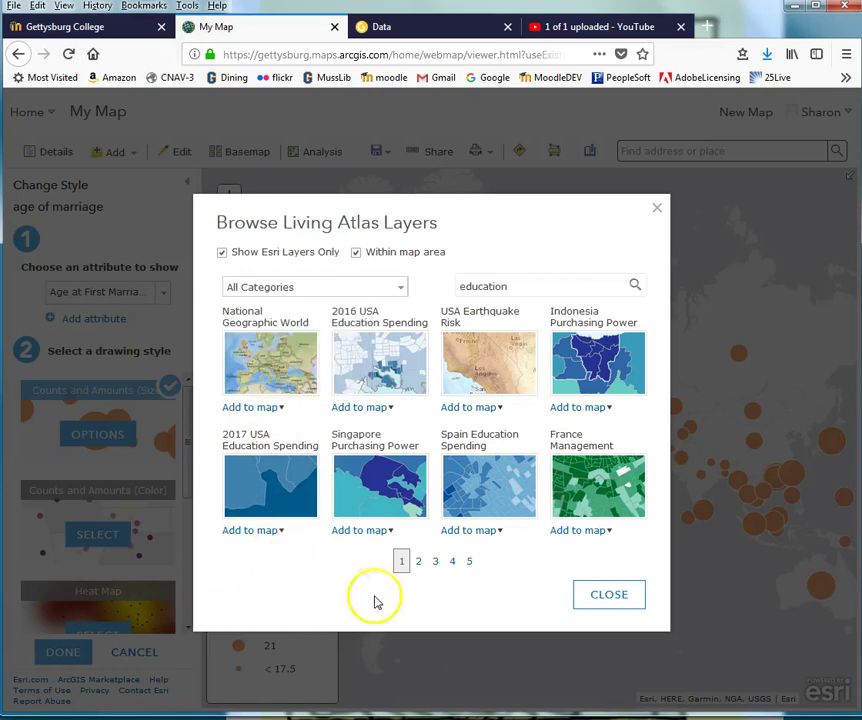
{"action": "mouse_move", "coordinate": [254, 483]}
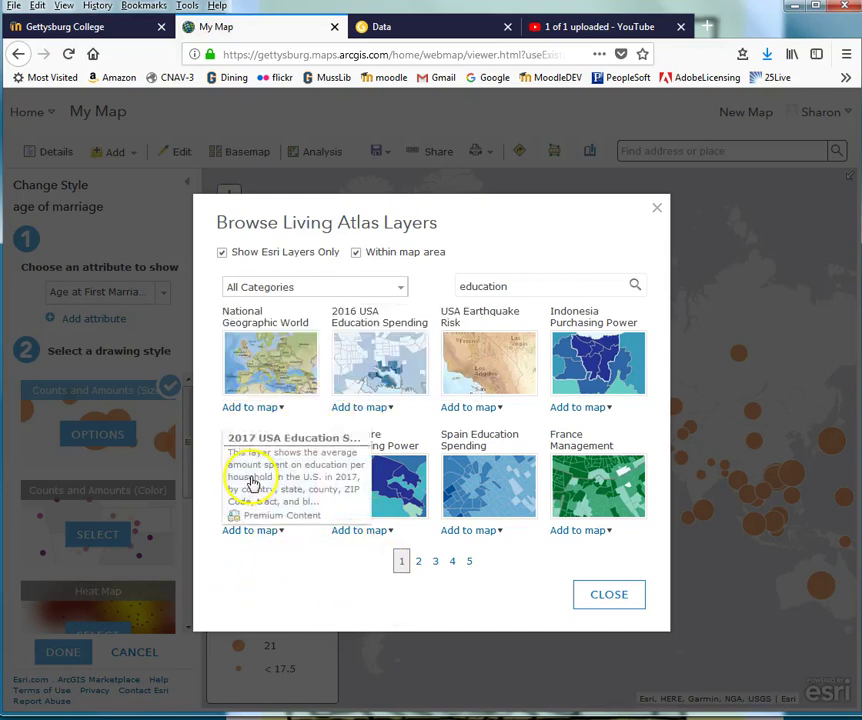
{"action": "left_click", "coordinate": [418, 561]}
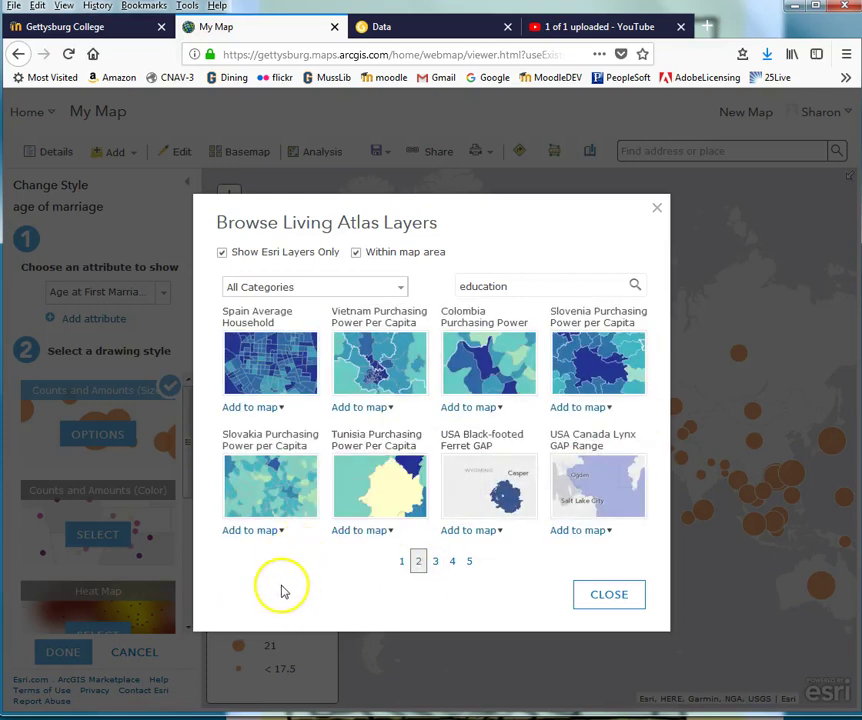
{"action": "left_click", "coordinate": [435, 563]}
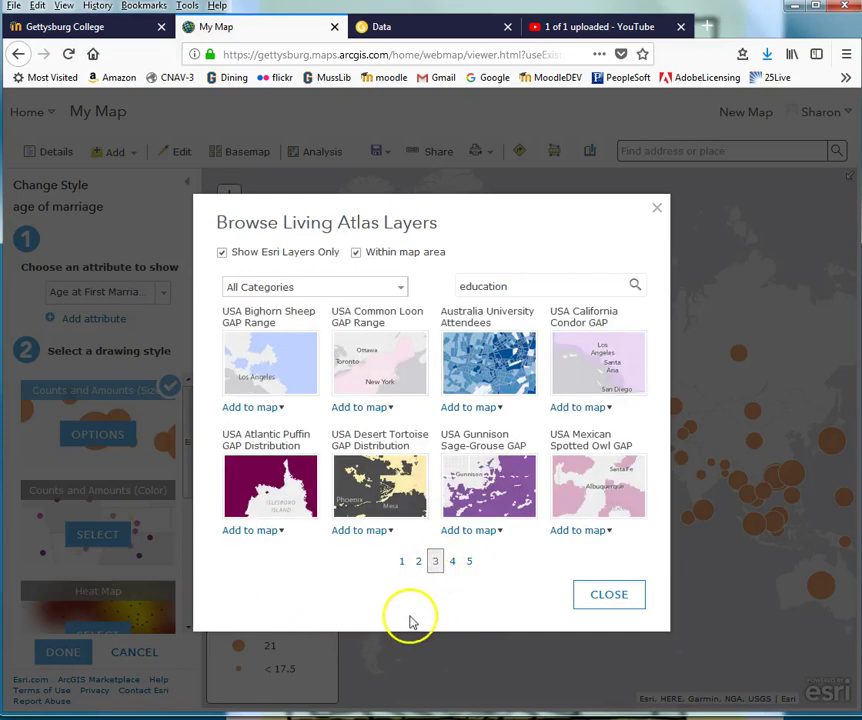
{"action": "left_click", "coordinate": [453, 562]}
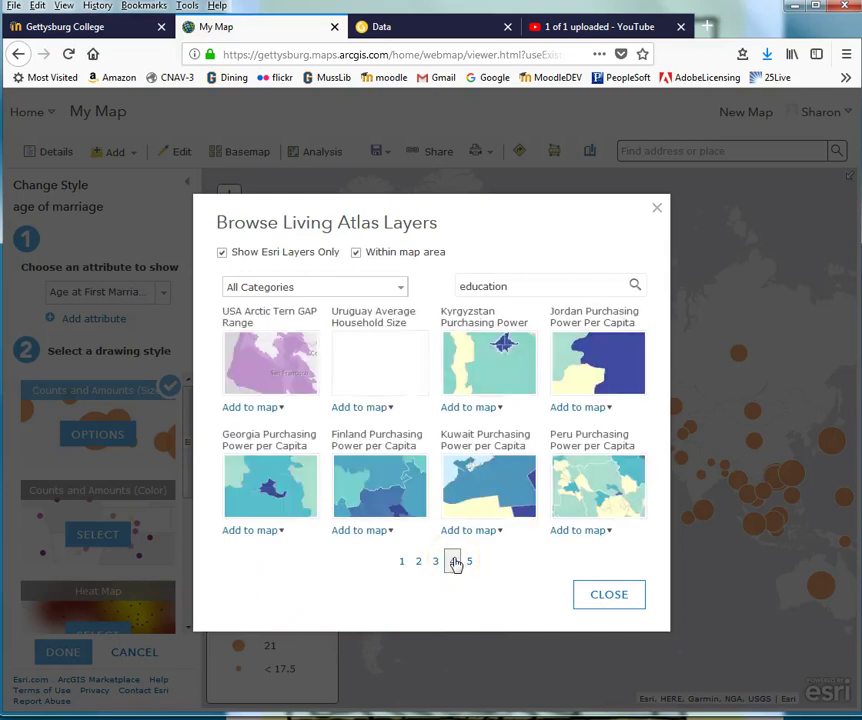
{"action": "left_click", "coordinate": [469, 562]}
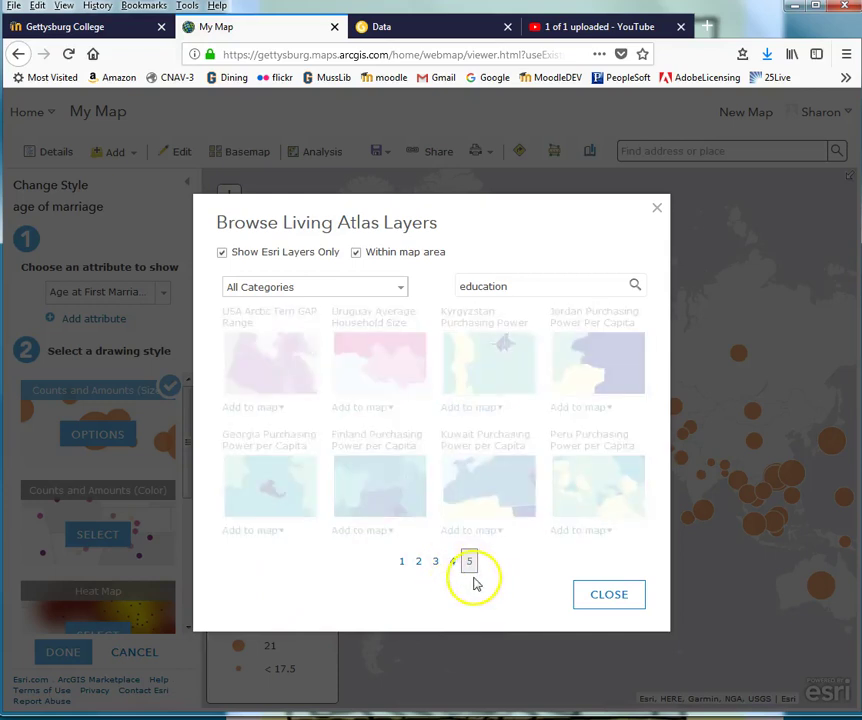
{"action": "left_click_drag", "start_coordinate": [525, 285], "coordinate": [440, 287]}
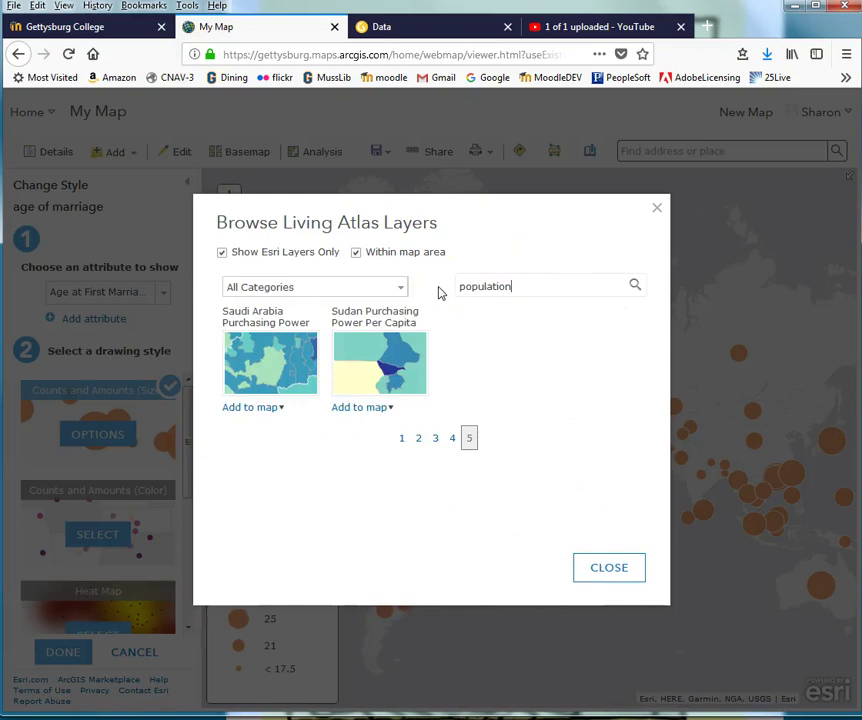
Search 'population' and add World Population Estimated Density 2015 from page 2 as a layer
{"action": "type", "text": "population"}
{"action": "left_click", "coordinate": [634, 285]}
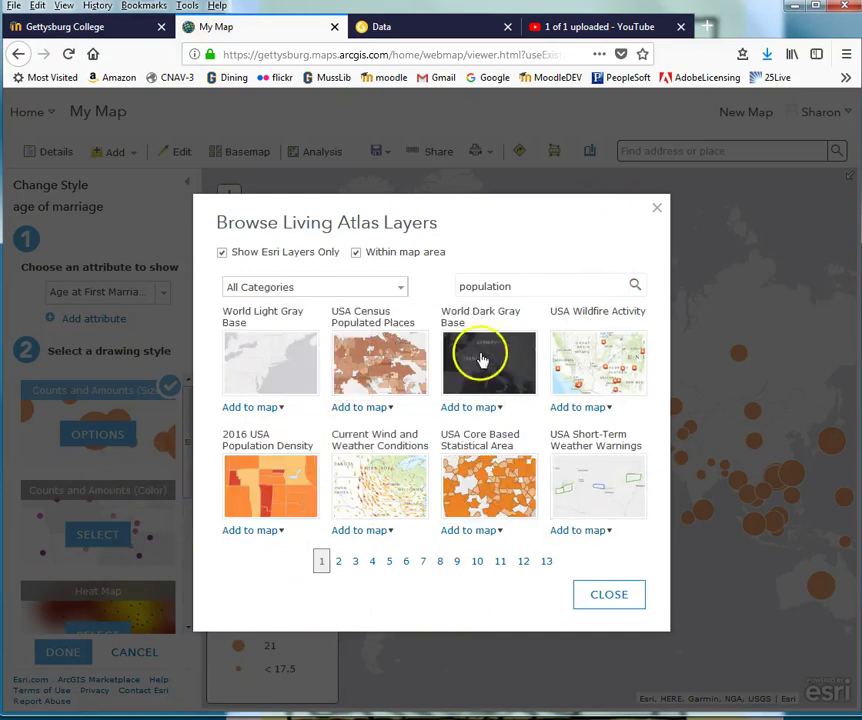
{"action": "left_click", "coordinate": [339, 562]}
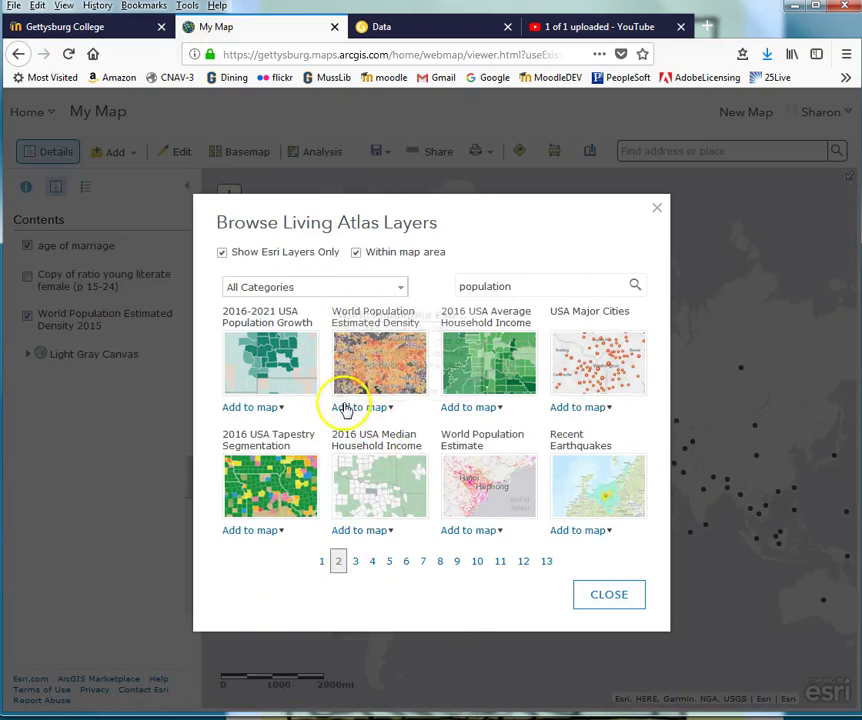
{"action": "left_click", "coordinate": [358, 409]}
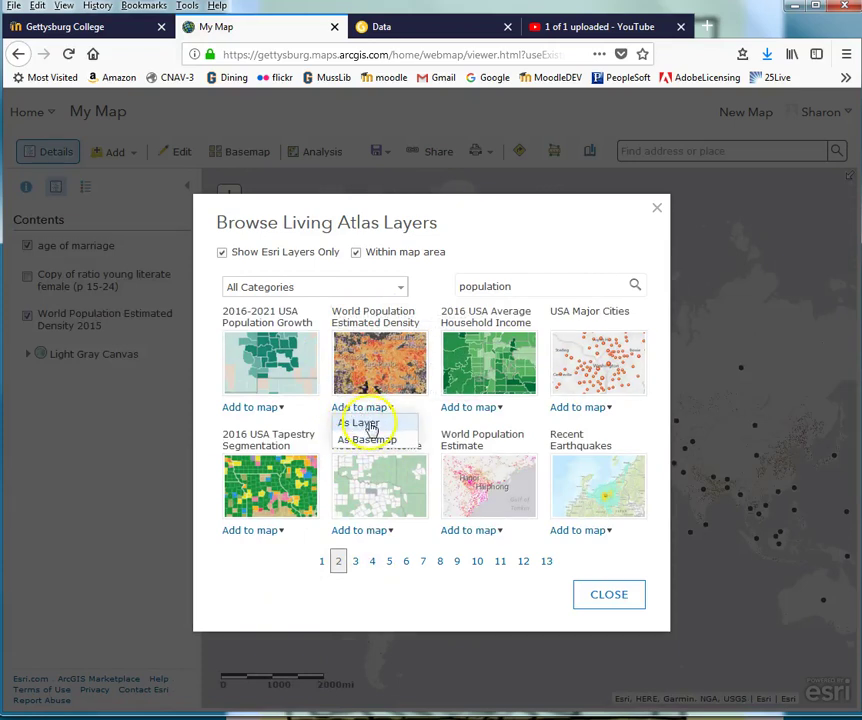
{"action": "left_click", "coordinate": [362, 424]}
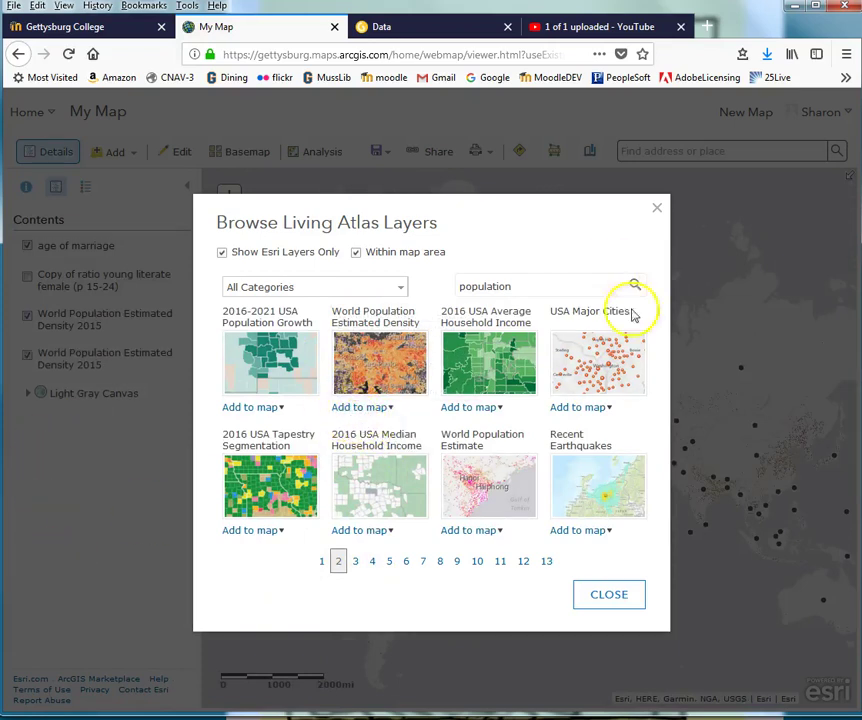
Turn on the young literate female ratio layer and reorder the duplicate population density layer
{"action": "left_click", "coordinate": [601, 594]}
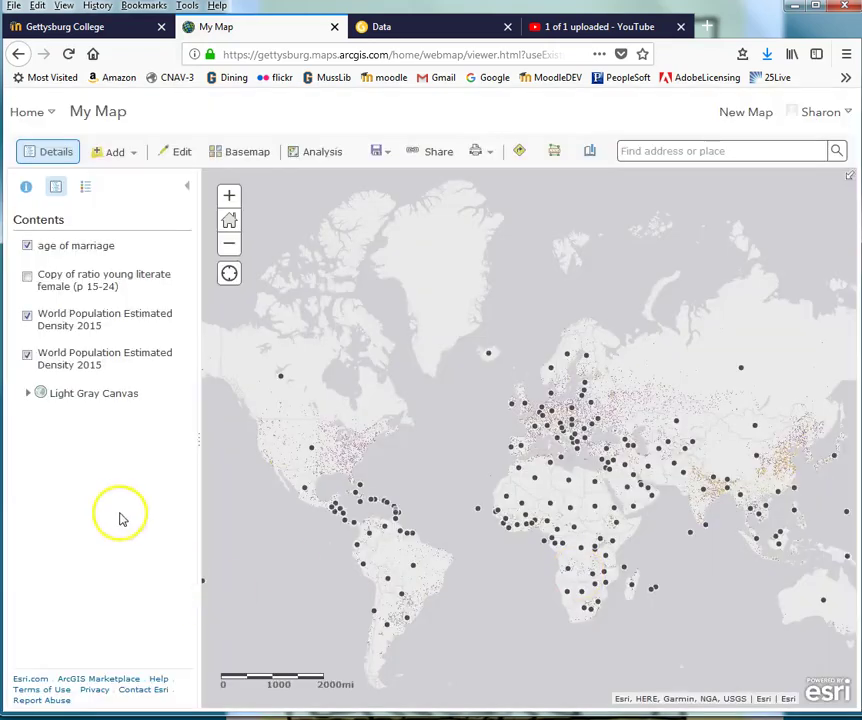
{"action": "mouse_move", "coordinate": [24, 262]}
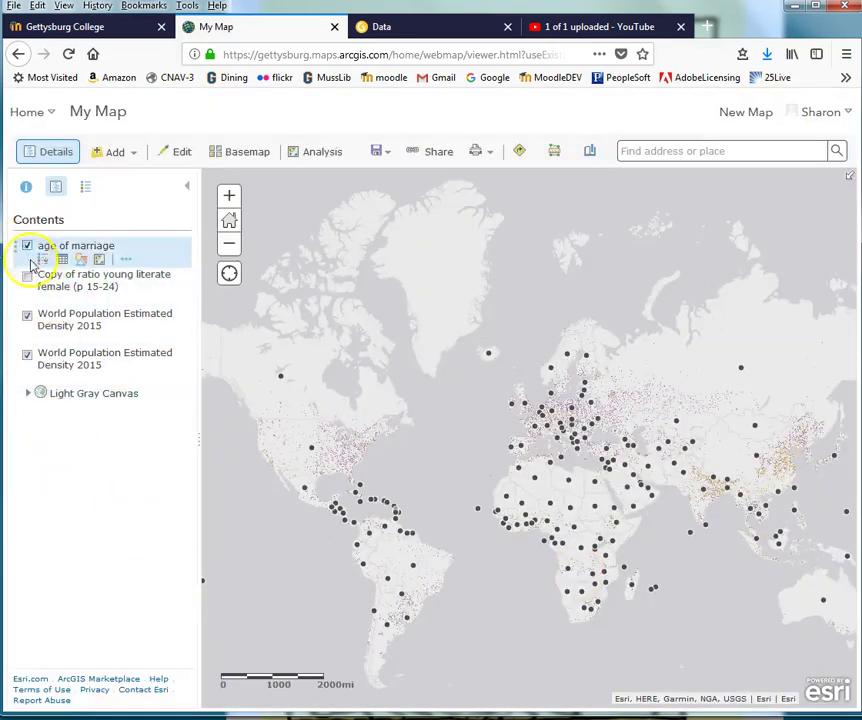
{"action": "left_click", "coordinate": [28, 277]}
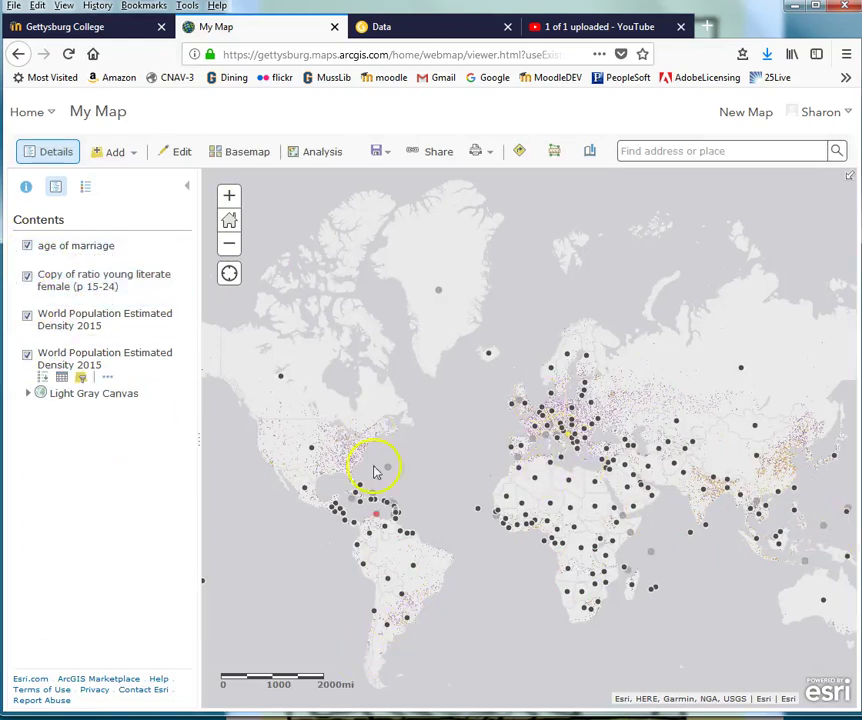
{"action": "left_click_drag", "start_coordinate": [15, 354], "coordinate": [25, 320]}
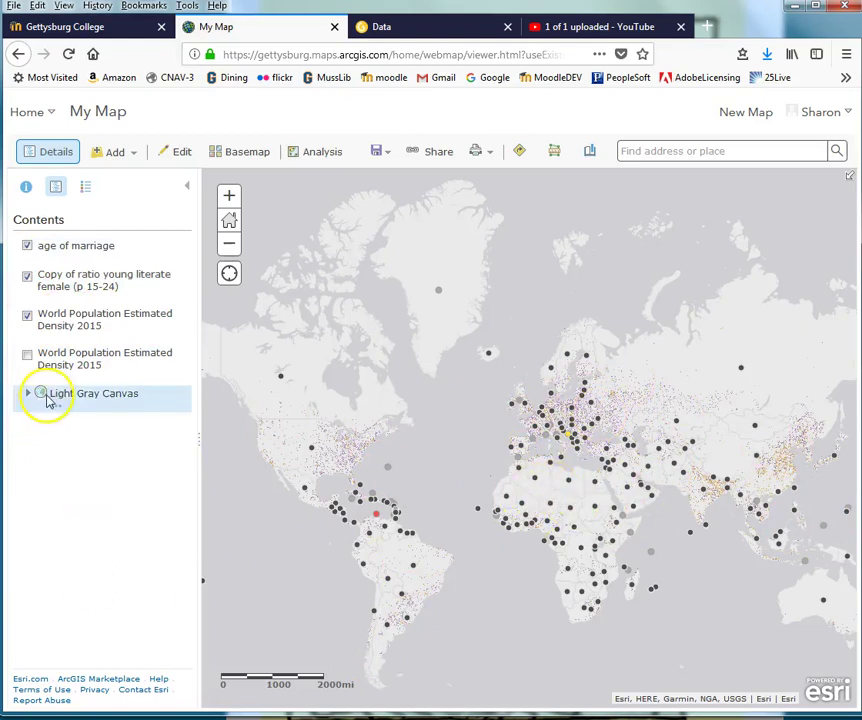
Zoom in two levels and pan to centre the map on Europe
{"action": "left_click", "coordinate": [230, 198]}
{"action": "left_click", "coordinate": [230, 199]}
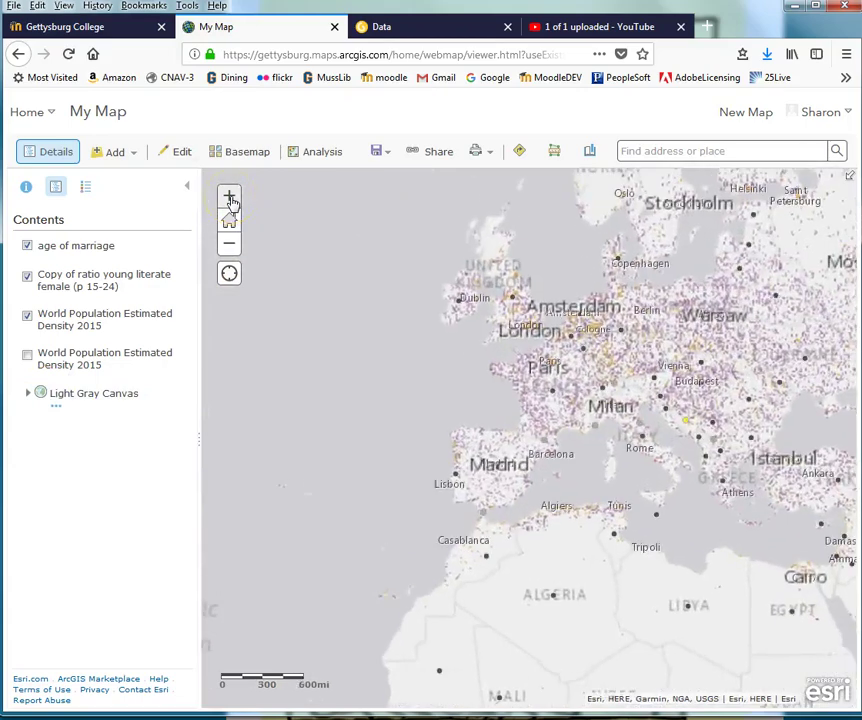
{"action": "left_click_drag", "start_coordinate": [580, 627], "coordinate": [400, 489]}
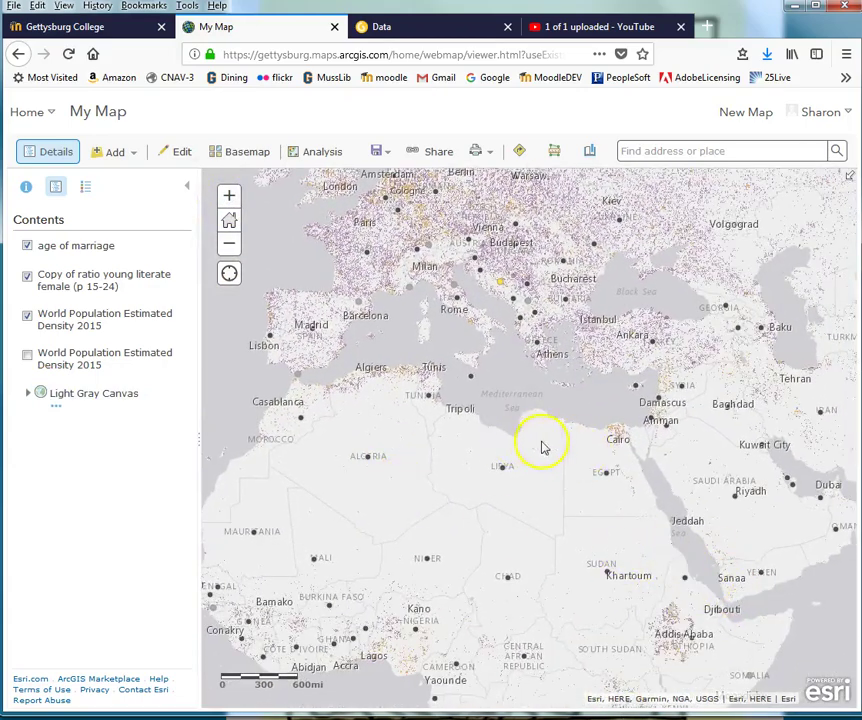
{"action": "left_click_drag", "start_coordinate": [543, 447], "coordinate": [616, 563]}
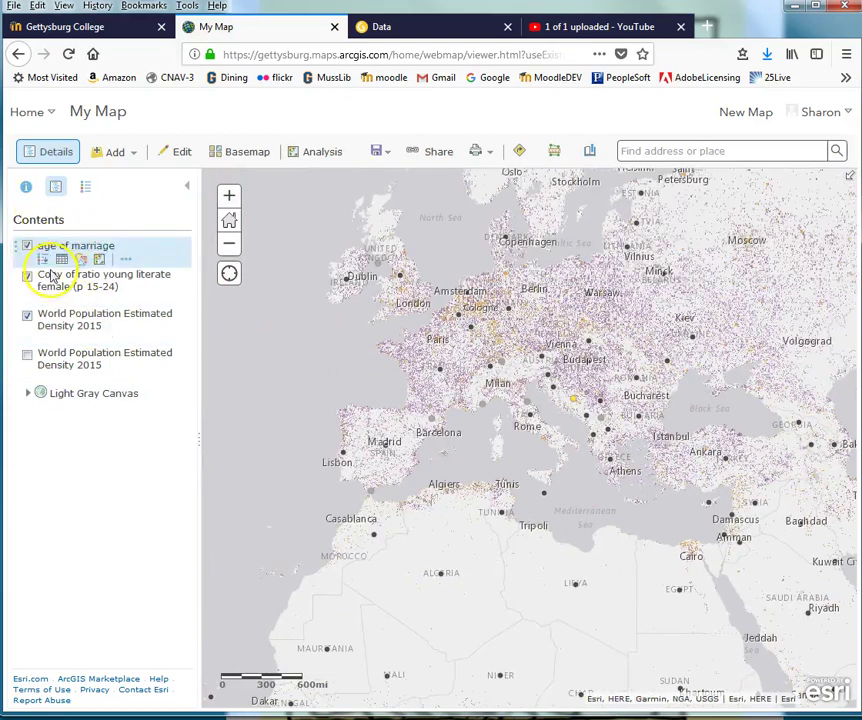
Hide the population density layer and open the age of marriage layer's style settings
{"action": "left_click", "coordinate": [27, 317]}
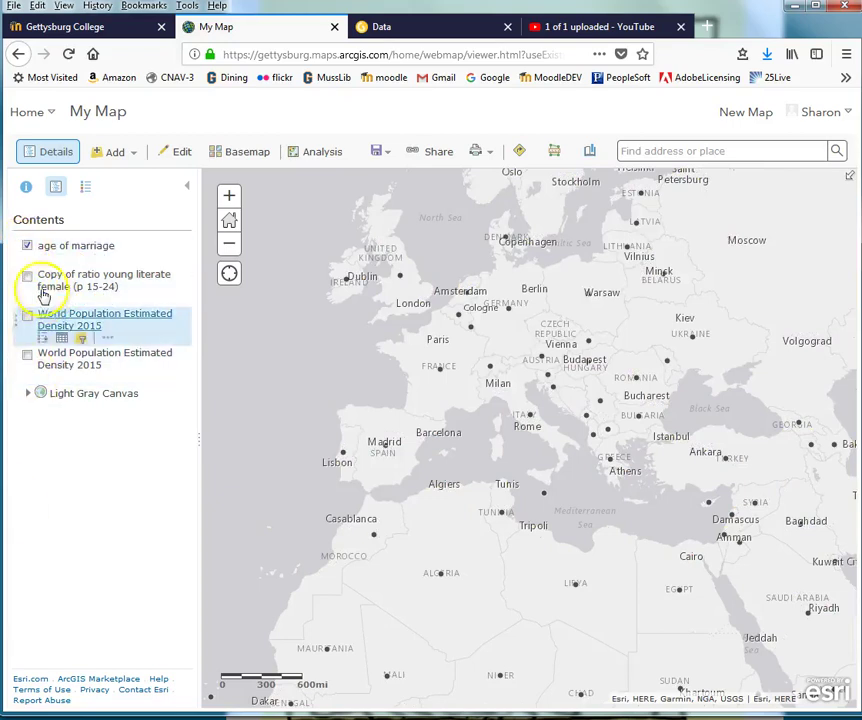
{"action": "left_click", "coordinate": [72, 249]}
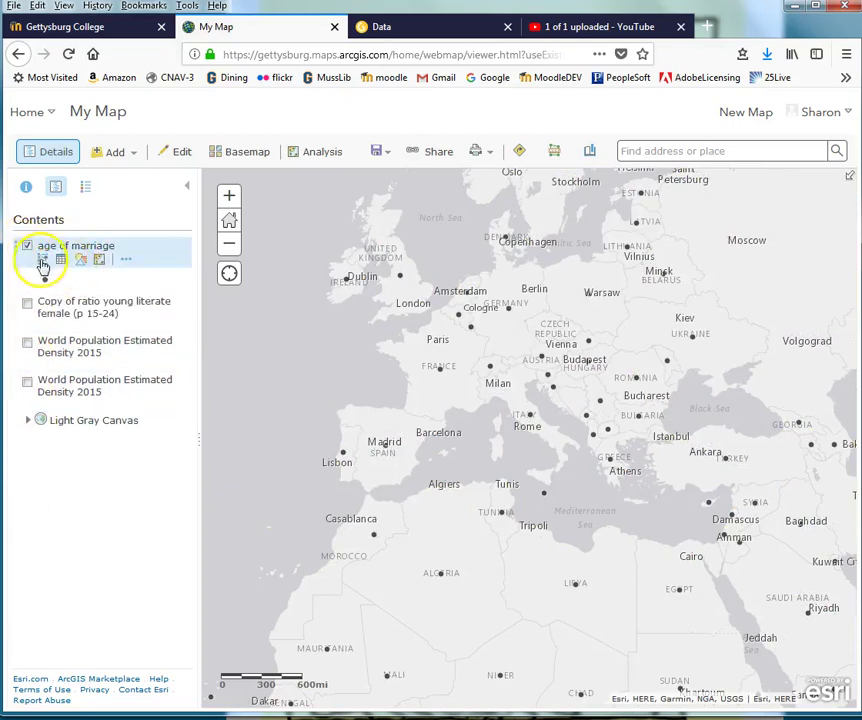
{"action": "left_click", "coordinate": [100, 261]}
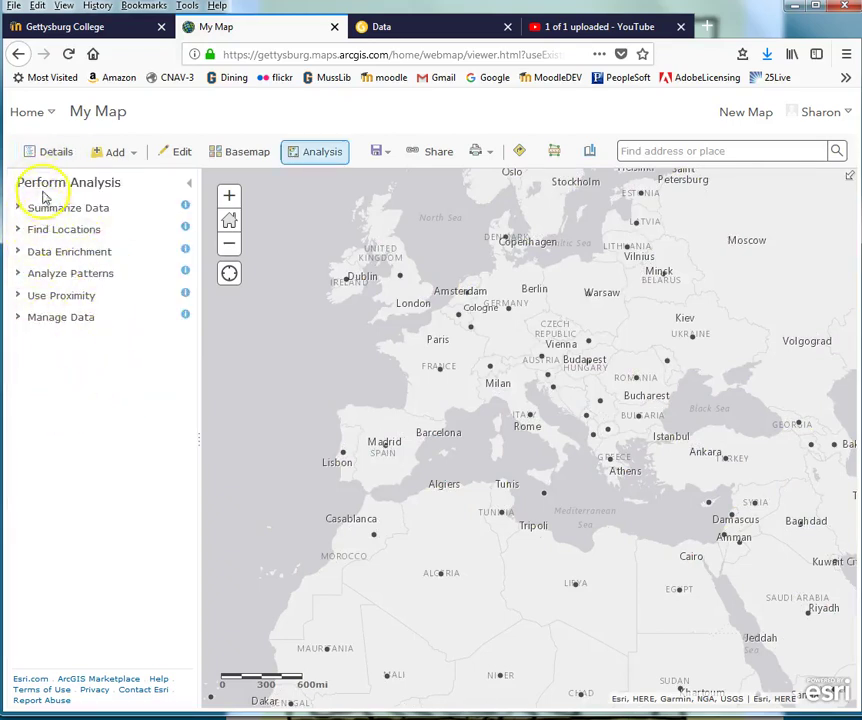
{"action": "left_click", "coordinate": [189, 186]}
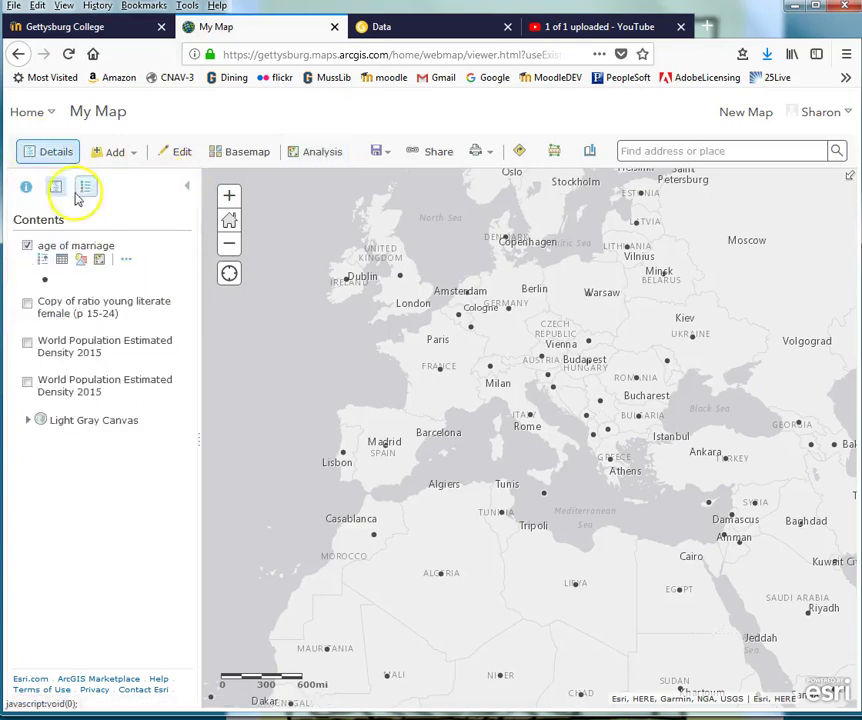
{"action": "left_click", "coordinate": [81, 259]}
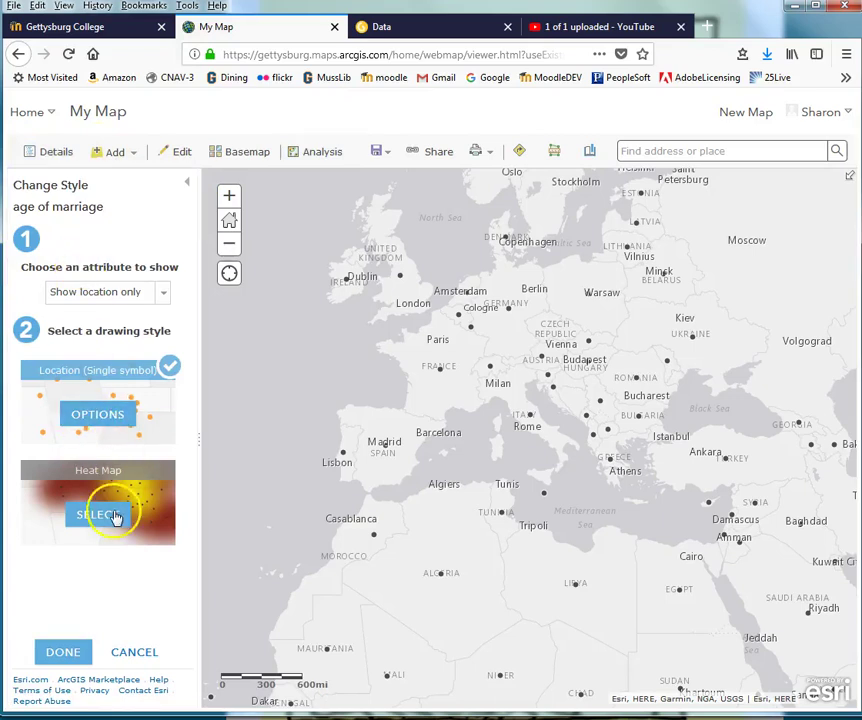
Pick a blue circle symbol for the age of marriage points and view the location-only options
{"action": "left_click", "coordinate": [101, 416]}
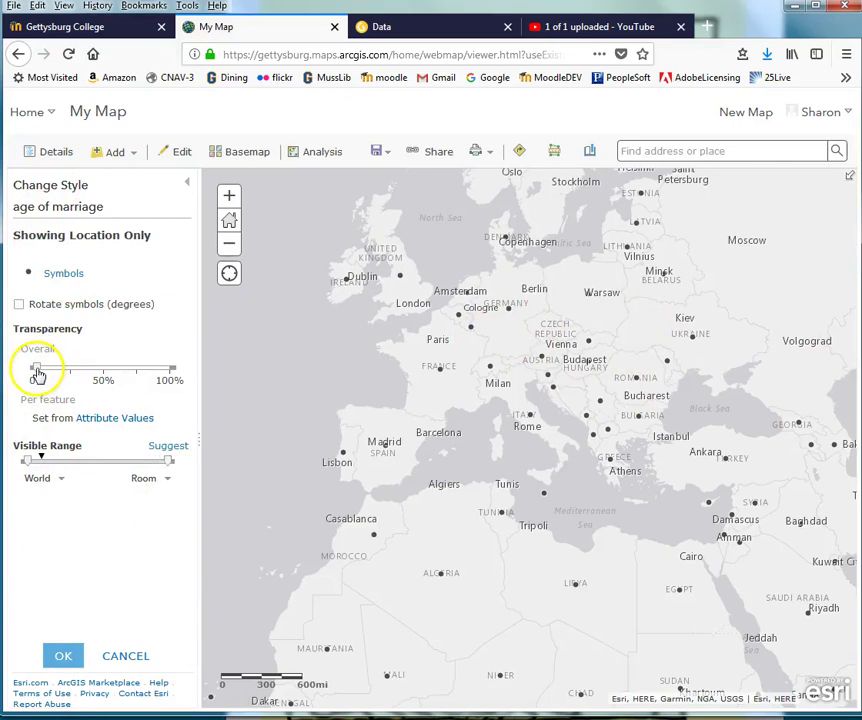
{"action": "left_click", "coordinate": [61, 283]}
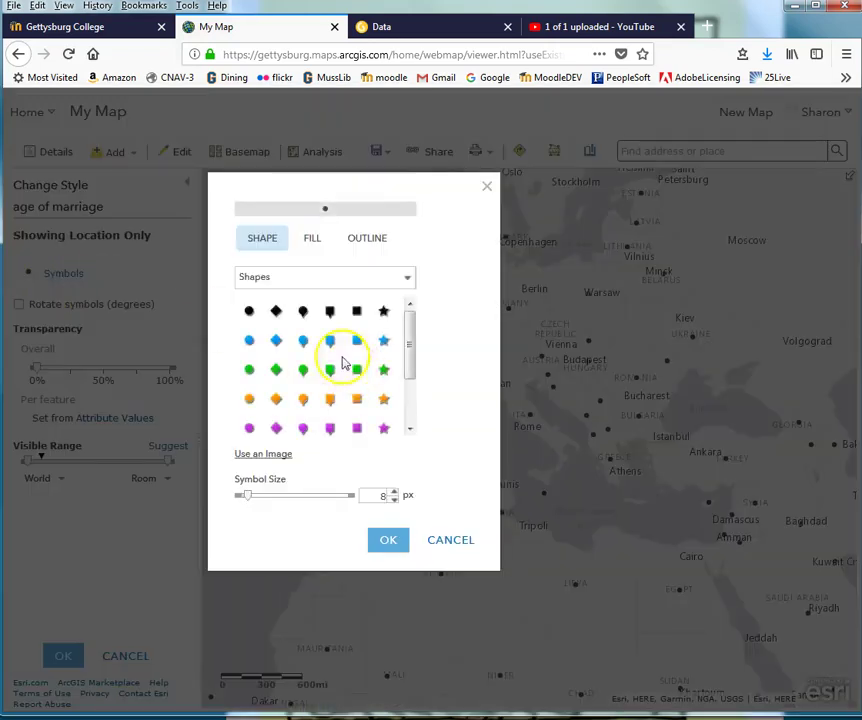
{"action": "left_click", "coordinate": [250, 342]}
{"action": "left_click", "coordinate": [390, 541]}
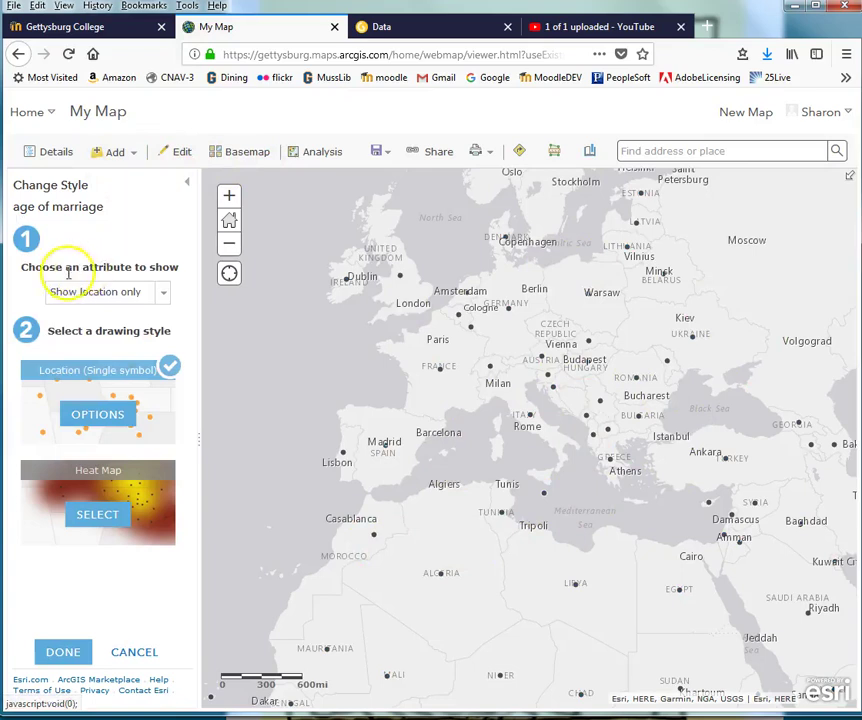
{"action": "left_click", "coordinate": [90, 418]}
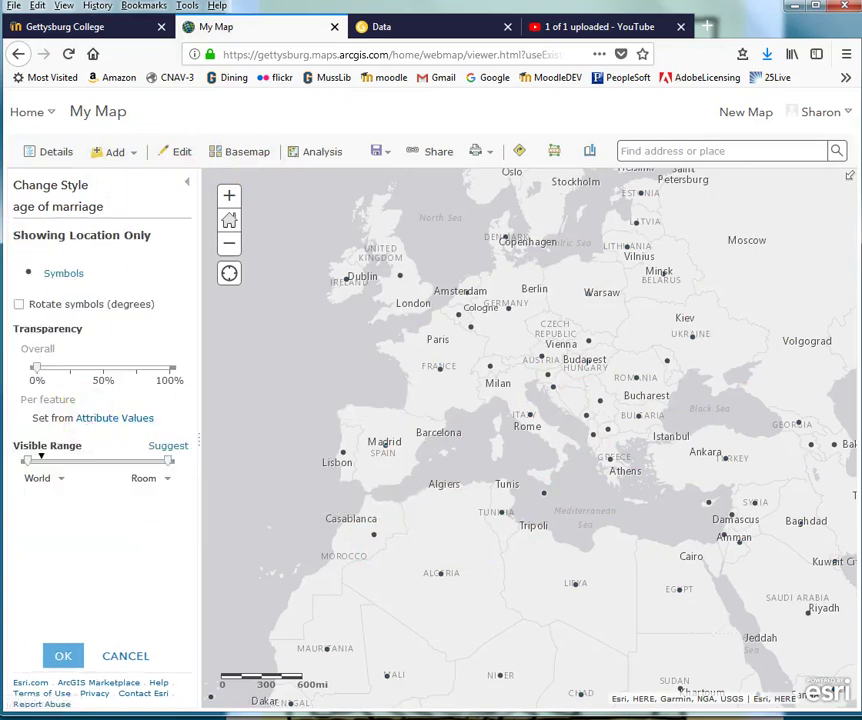
{"action": "left_click", "coordinate": [188, 184]}
Back in Contents, turn the World Population Estimated Density 2015 layer back on
{"action": "left_click", "coordinate": [188, 185]}
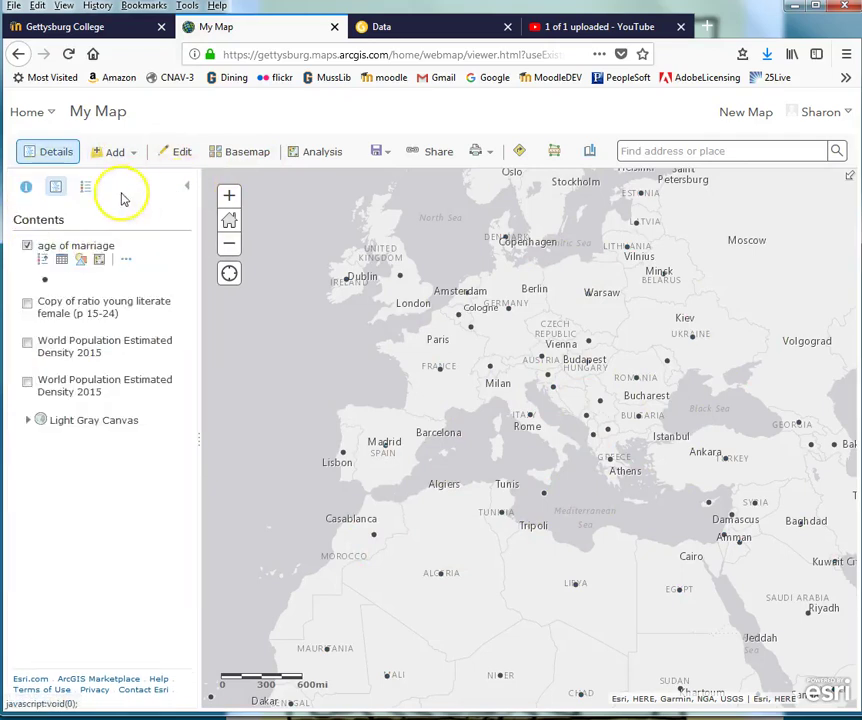
{"action": "left_click", "coordinate": [27, 345]}
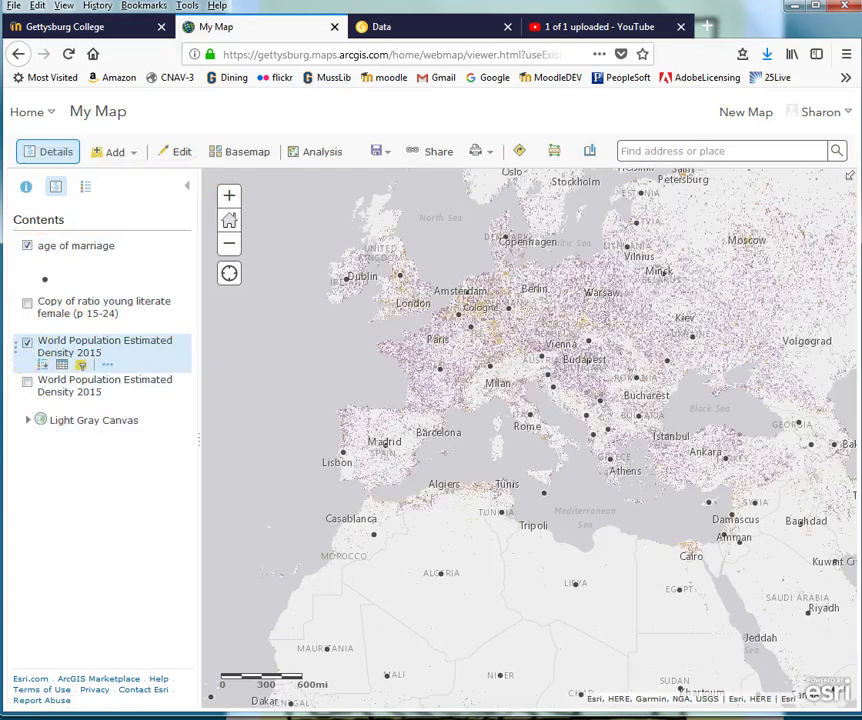
{"action": "scroll", "coordinate": [404, 481], "scroll_direction": "down", "scroll_amount": 3}
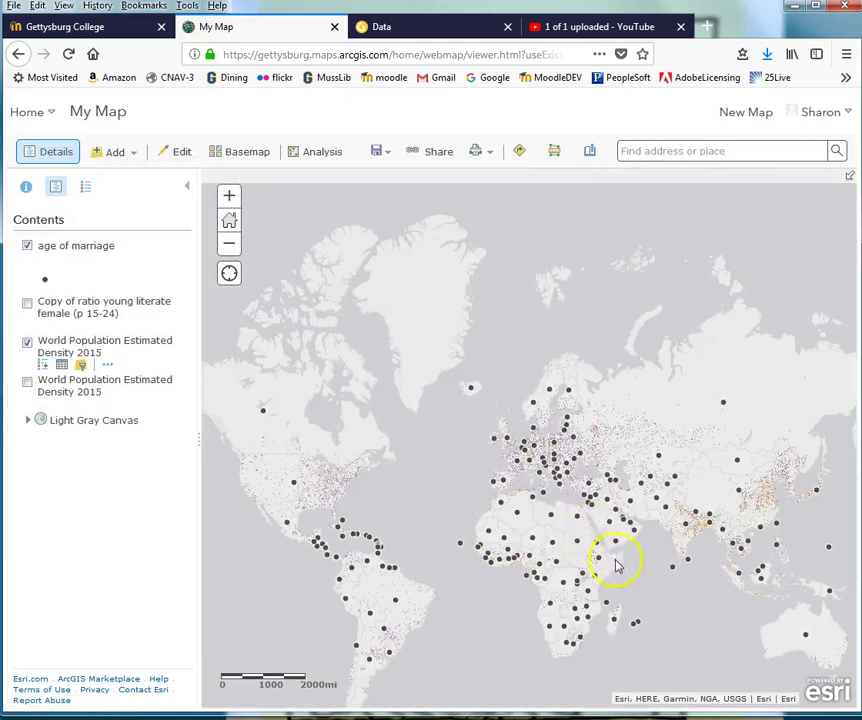
{"action": "scroll", "coordinate": [581, 535], "scroll_direction": "up", "scroll_amount": 2}
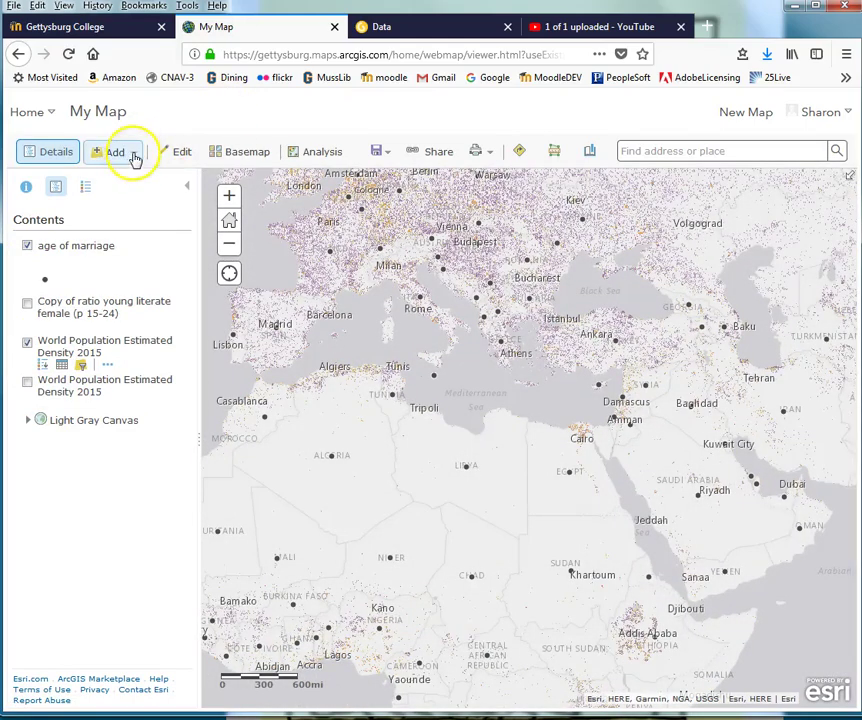
{"action": "left_click", "coordinate": [134, 158]}
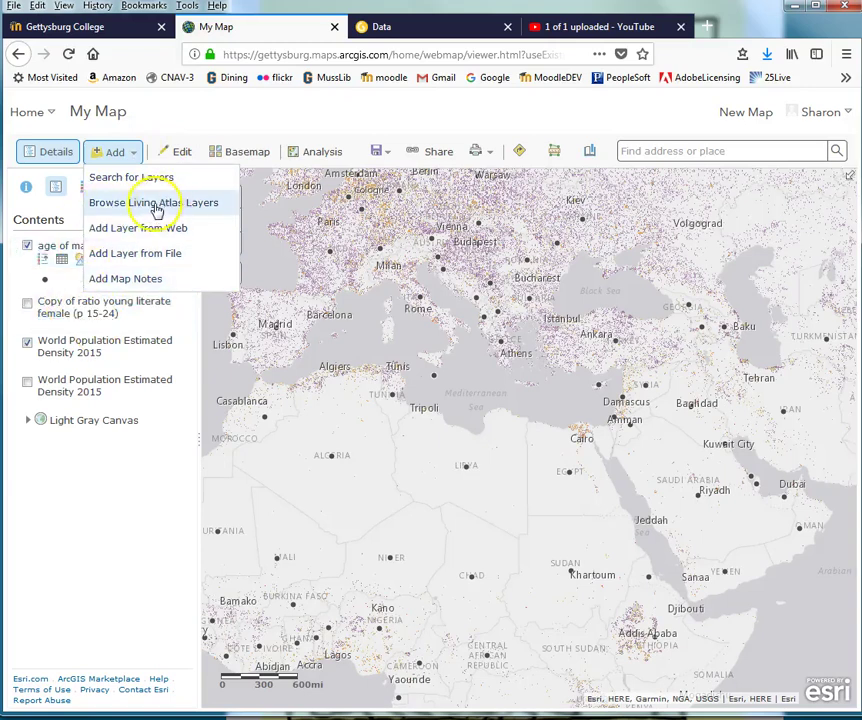
Open Search for Layers and scroll through the 39 My Organization results
{"action": "left_click", "coordinate": [135, 176]}
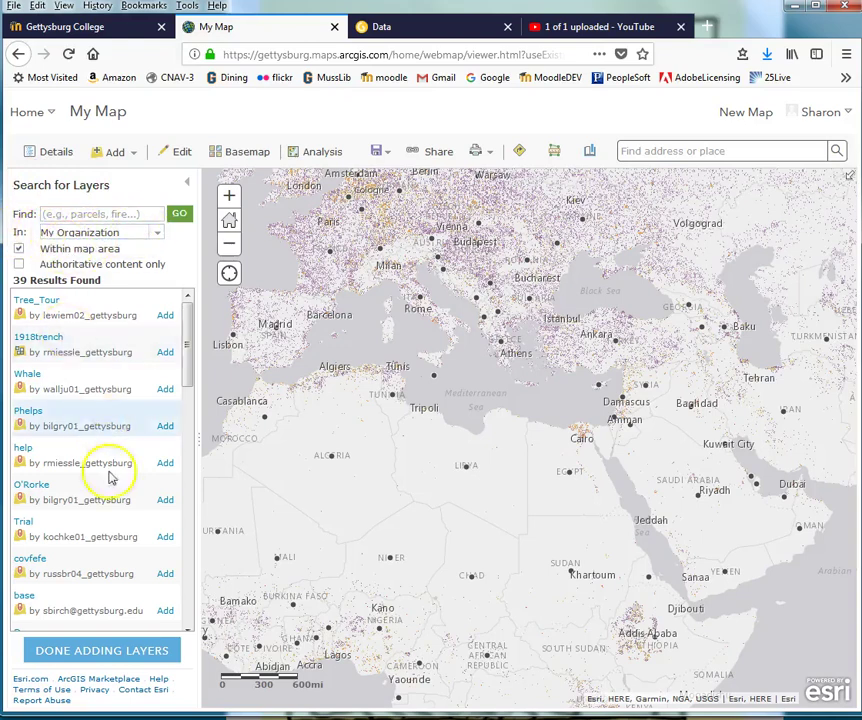
{"action": "scroll", "coordinate": [120, 470], "scroll_direction": "down", "scroll_amount": 3}
{"action": "left_click_drag", "start_coordinate": [190, 385], "coordinate": [192, 497]}
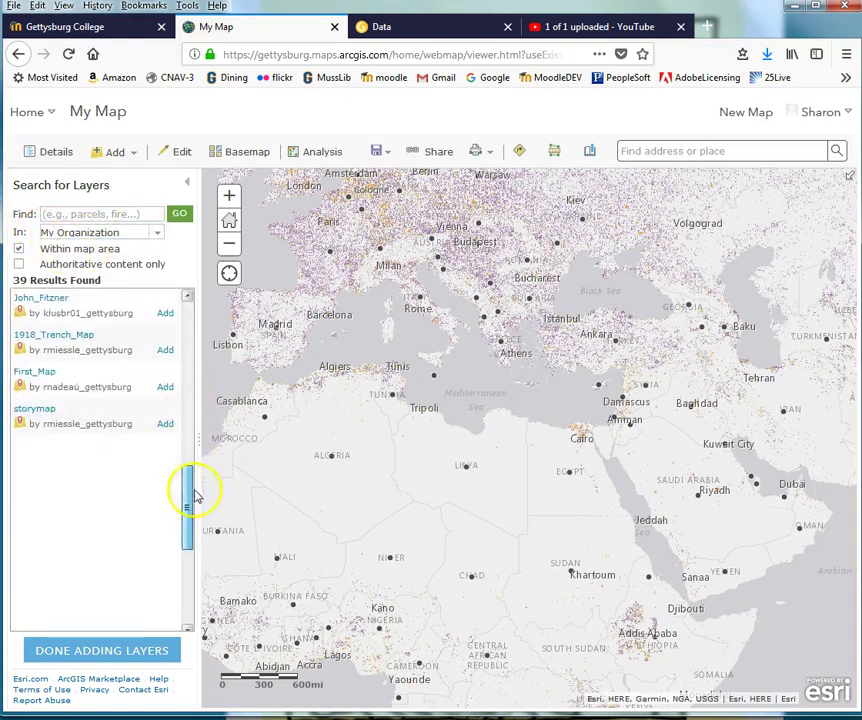
{"action": "scroll", "coordinate": [199, 469], "scroll_direction": "down", "scroll_amount": 2}
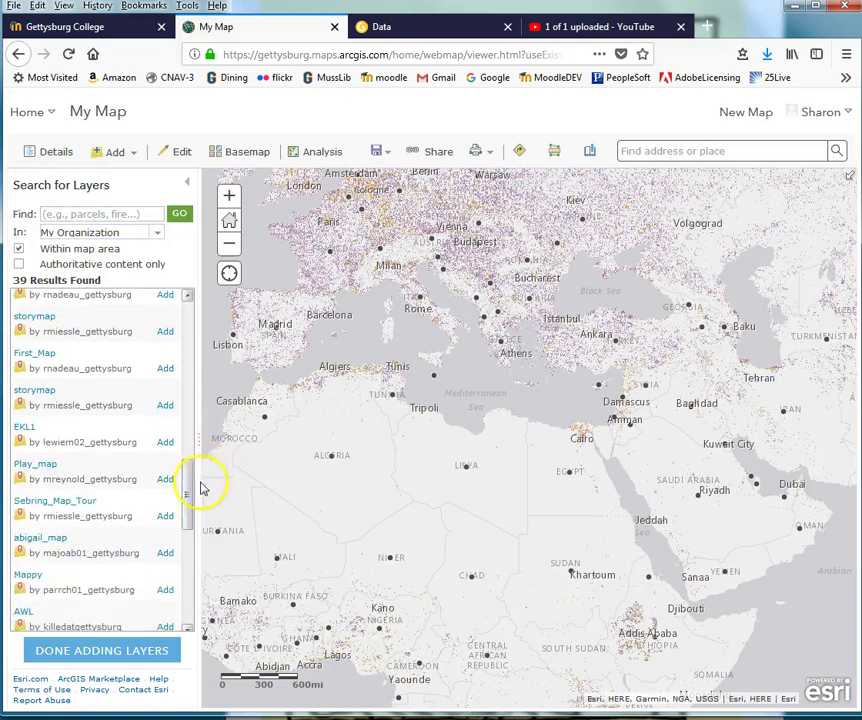
{"action": "left_click_drag", "start_coordinate": [188, 478], "coordinate": [240, 269]}
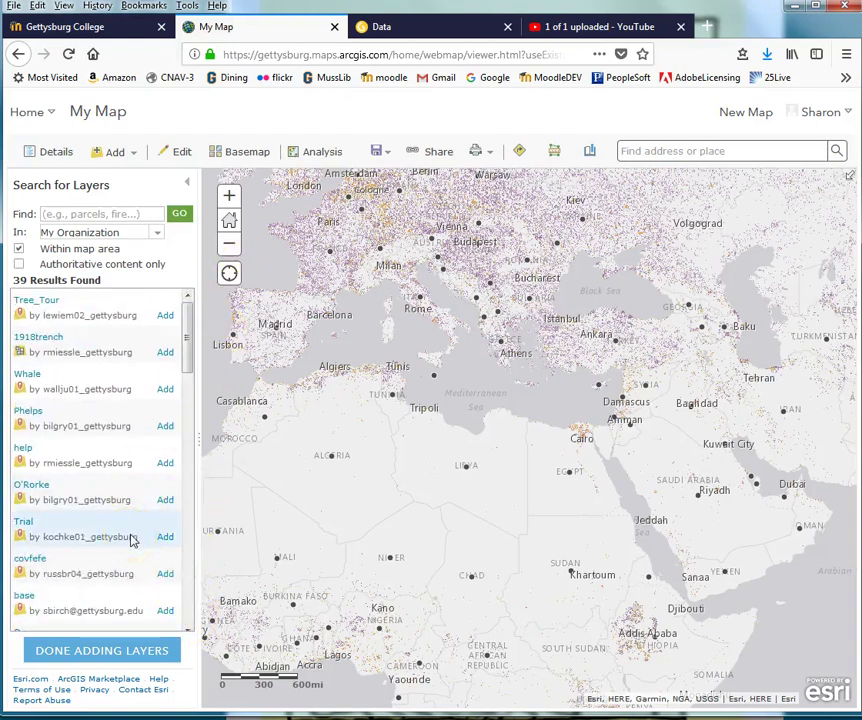
{"action": "left_click_drag", "start_coordinate": [183, 337], "coordinate": [188, 662]}
{"action": "mouse_move", "coordinate": [187, 612]}
{"action": "left_mouse_down"}
{"action": "mouse_move", "coordinate": [184, 338]}
{"action": "mouse_move", "coordinate": [189, 630]}
{"action": "left_mouse_up"}
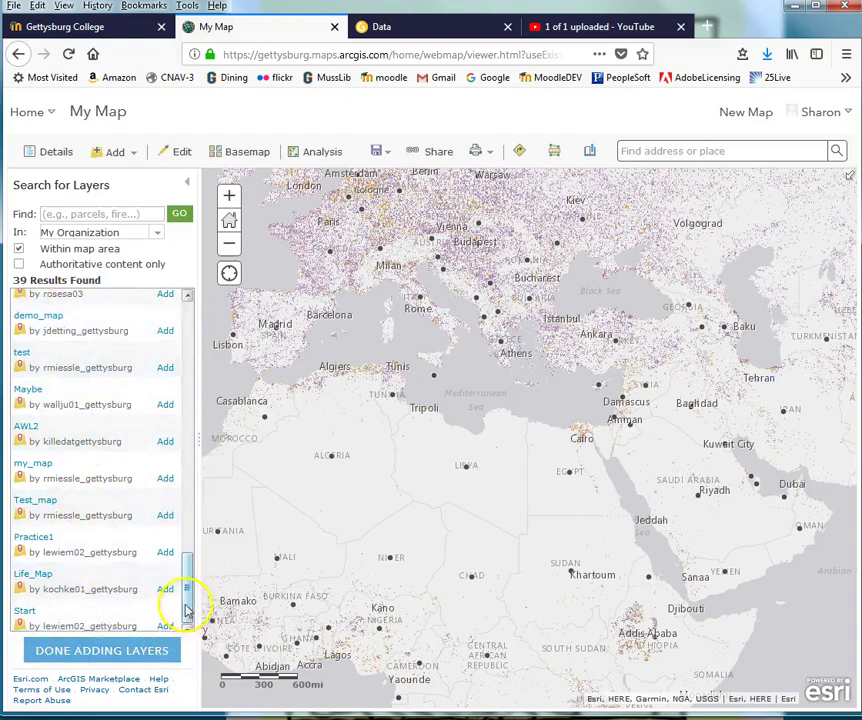
{"action": "left_click_drag", "start_coordinate": [189, 612], "coordinate": [180, 267]}
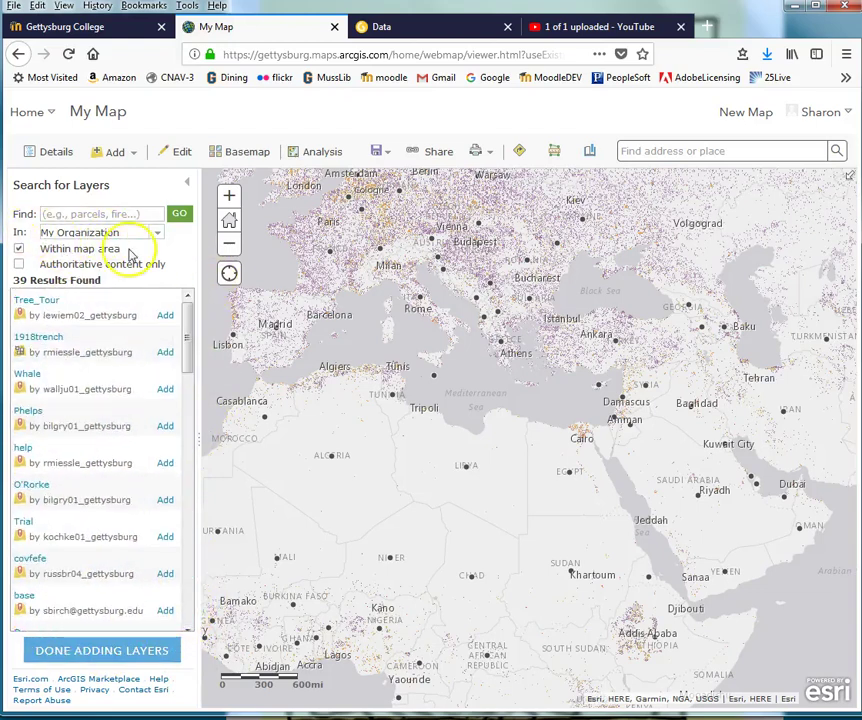
Try the EDUC 360 Spring 2018 Group scope, then search all of ArcGIS Online instead
{"action": "left_click", "coordinate": [159, 237]}
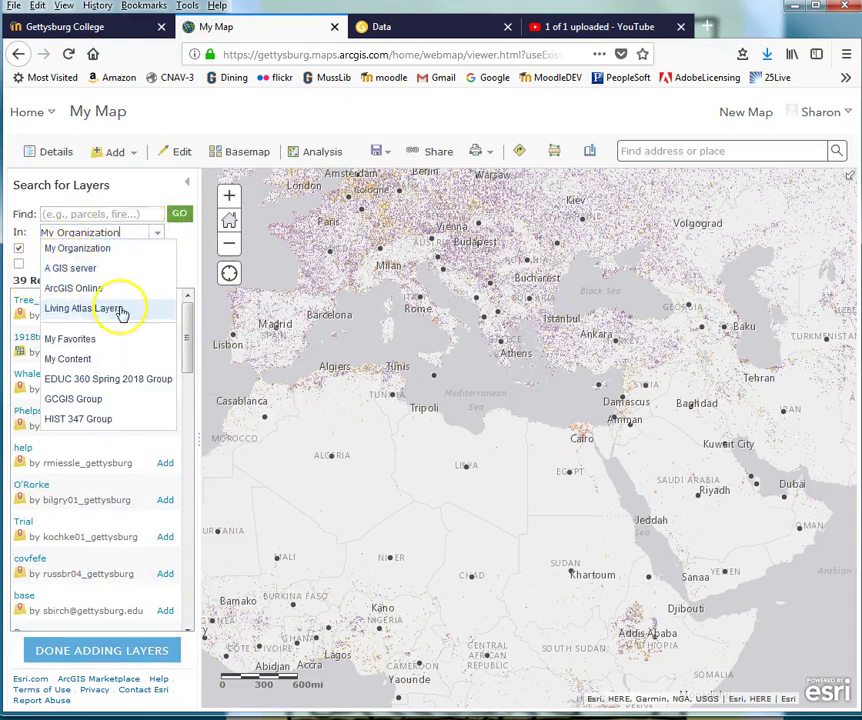
{"action": "left_click", "coordinate": [99, 380]}
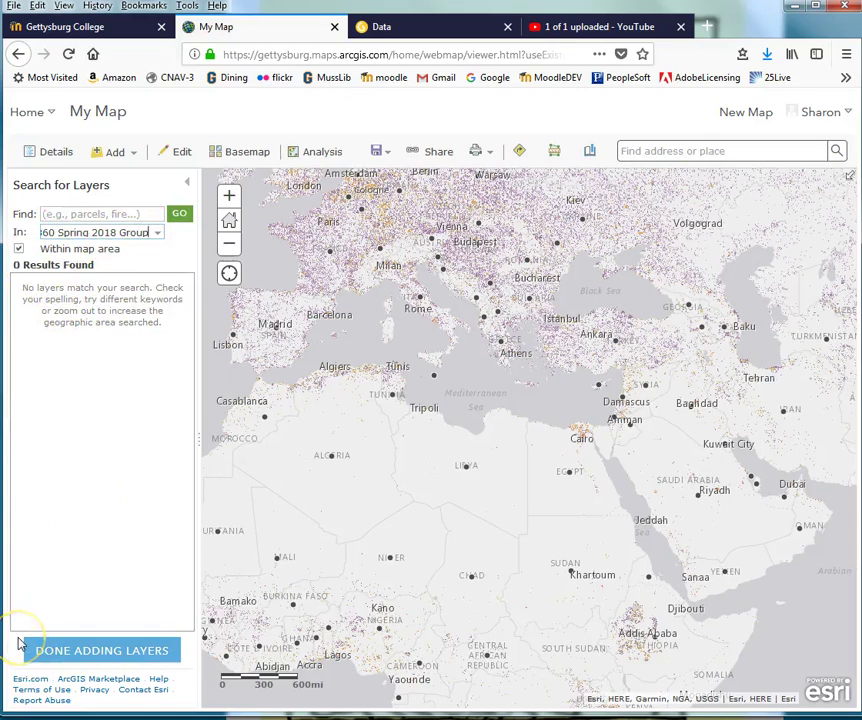
{"action": "left_click", "coordinate": [158, 236]}
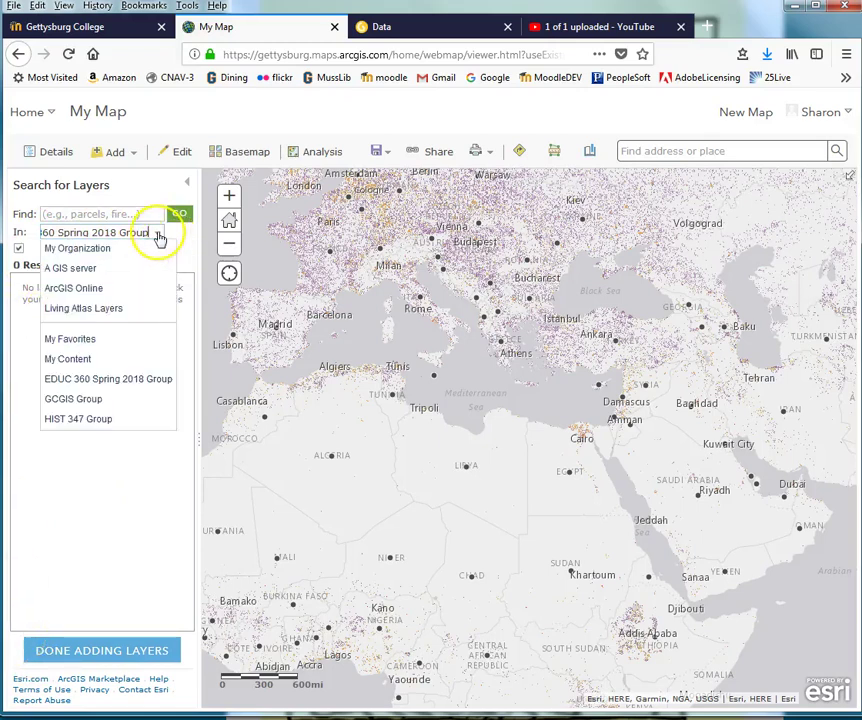
{"action": "left_click", "coordinate": [70, 290]}
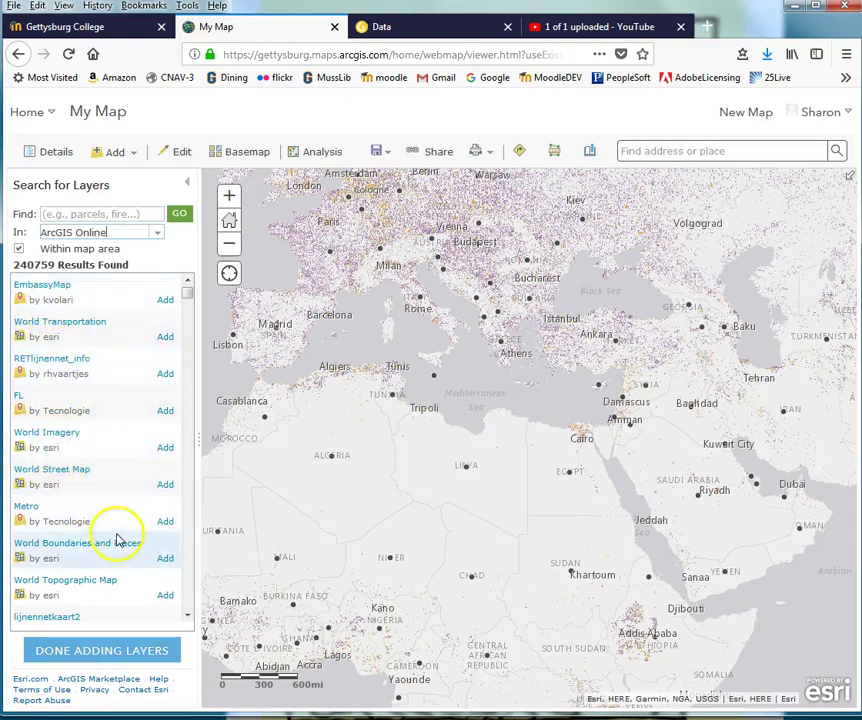
Search ArcGIS Online for 'education' layers and scroll the 2117 results
{"action": "left_click", "coordinate": [83, 214]}
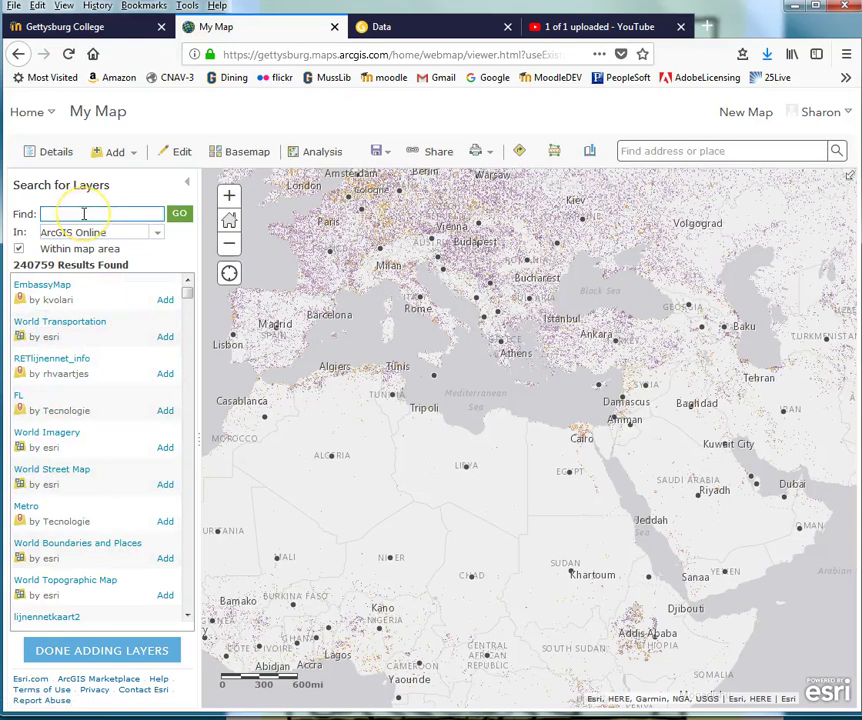
{"action": "key", "text": "Return"}
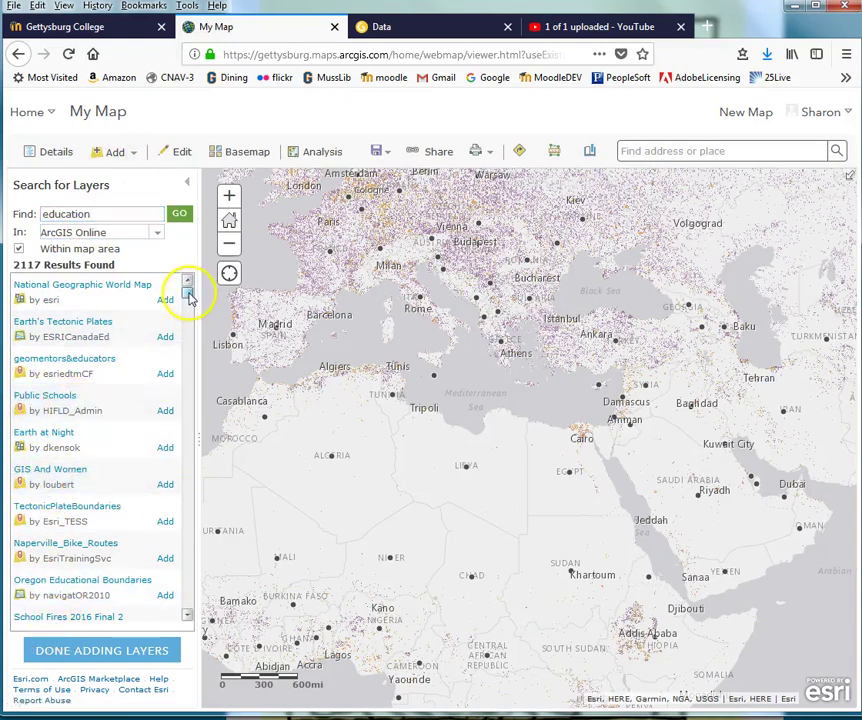
{"action": "scroll", "coordinate": [189, 296], "scroll_direction": "down", "scroll_amount": 3}
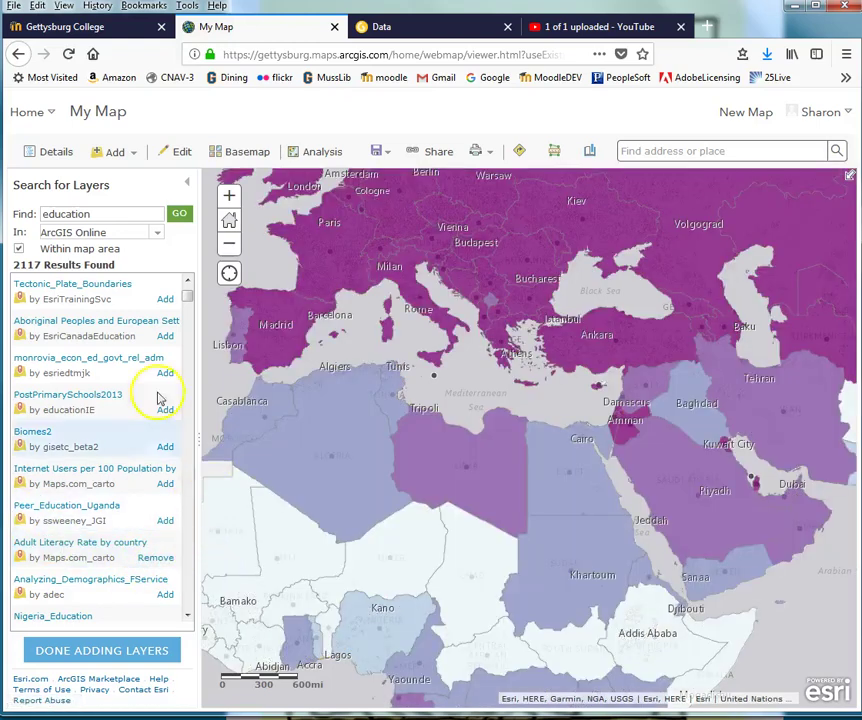
Finish adding layers, then turn off the age of marriage layer and zoom out to the whole world
{"action": "left_click", "coordinate": [104, 652]}
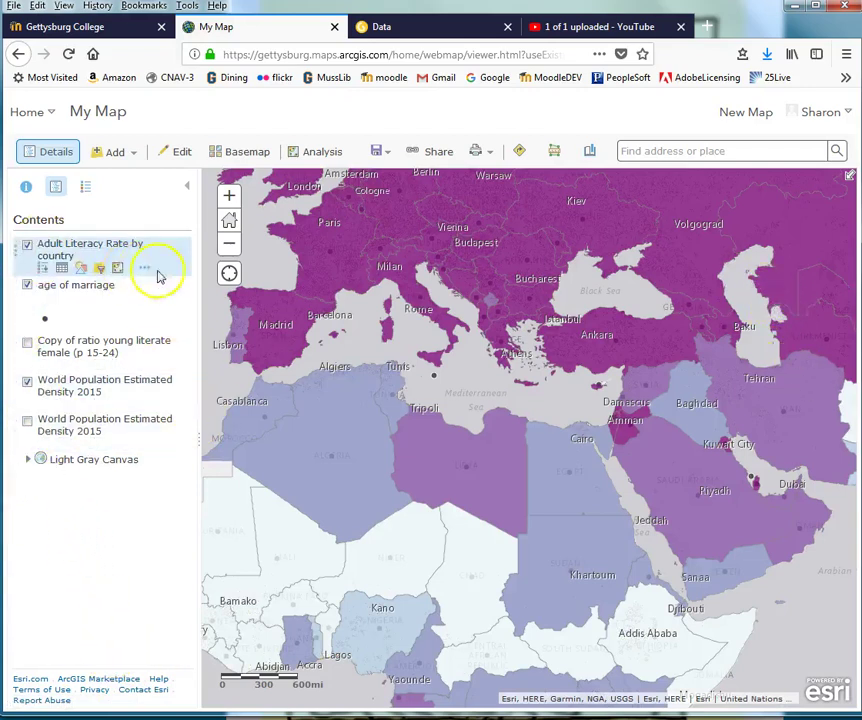
{"action": "left_click", "coordinate": [228, 246]}
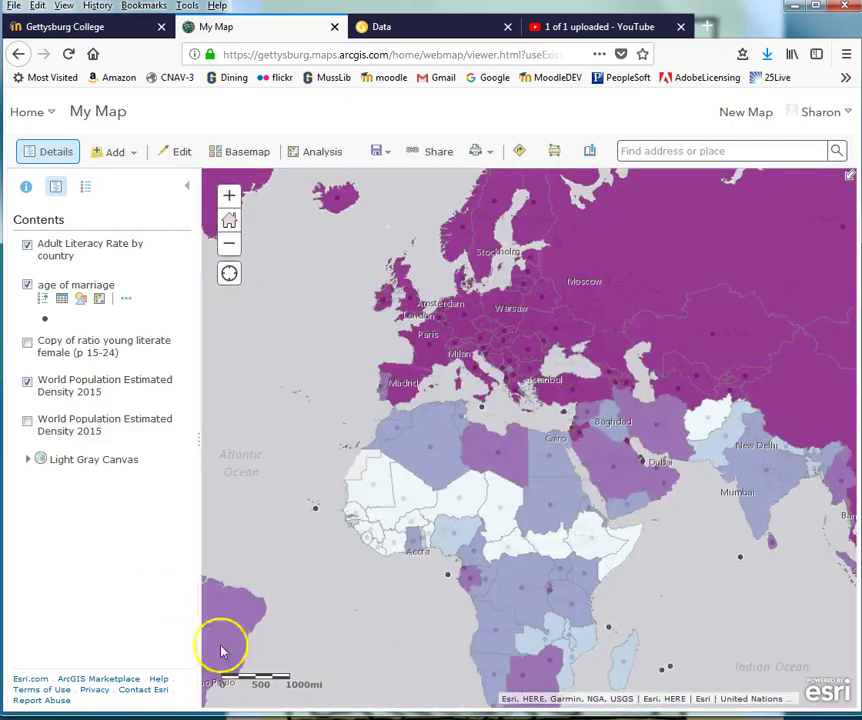
{"action": "left_click_drag", "start_coordinate": [385, 625], "coordinate": [298, 632]}
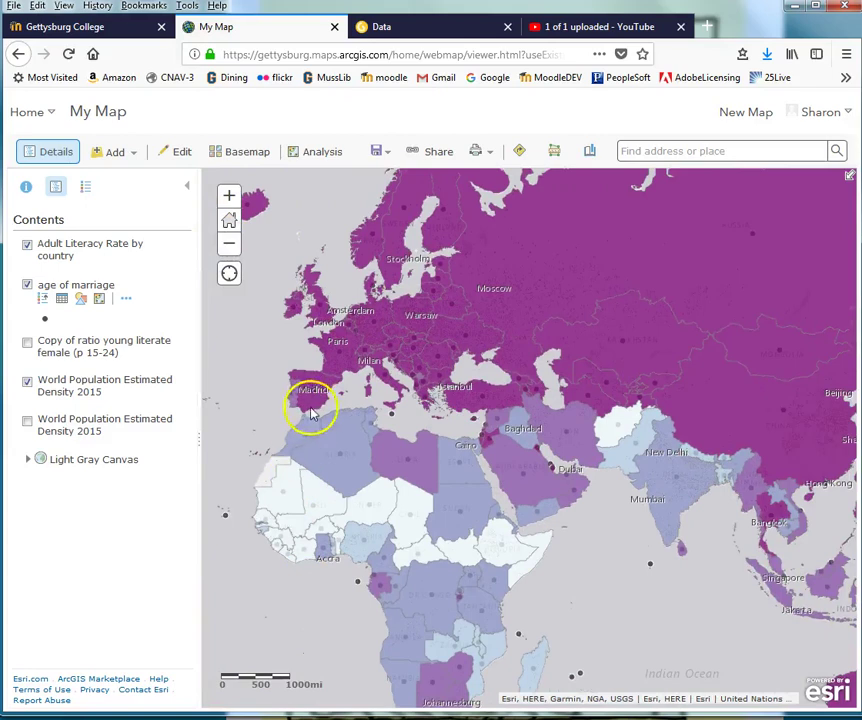
{"action": "left_click", "coordinate": [27, 285]}
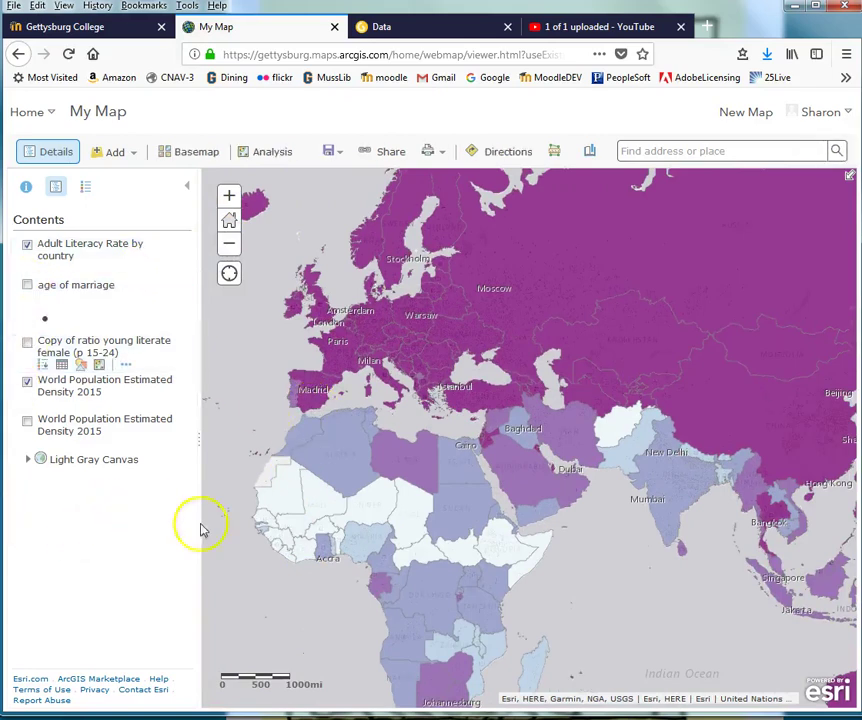
{"action": "left_click", "coordinate": [229, 244]}
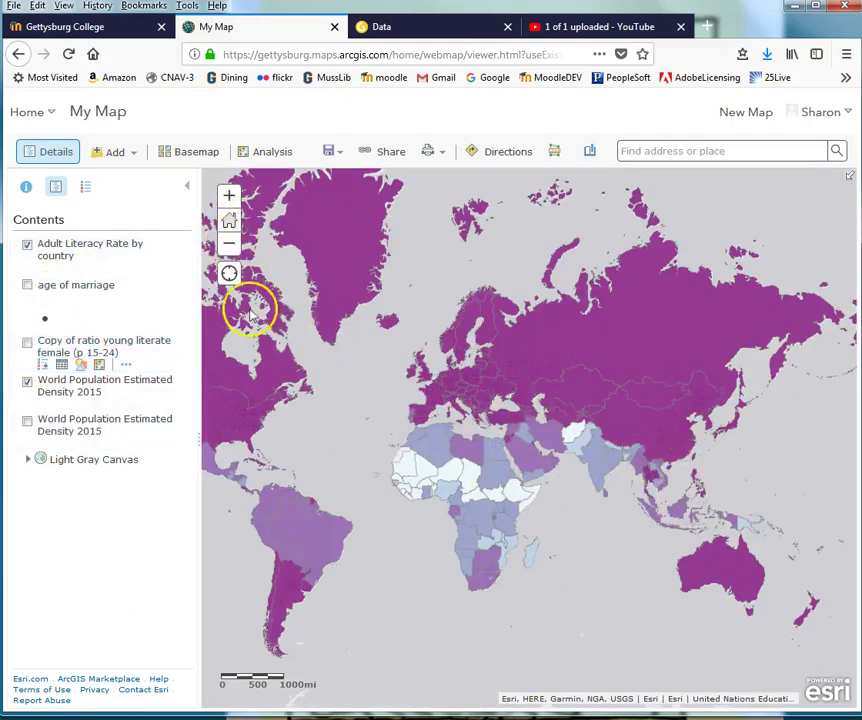
Fit the world to the map view and bring up the Add menu's layer options
{"action": "left_click", "coordinate": [229, 246]}
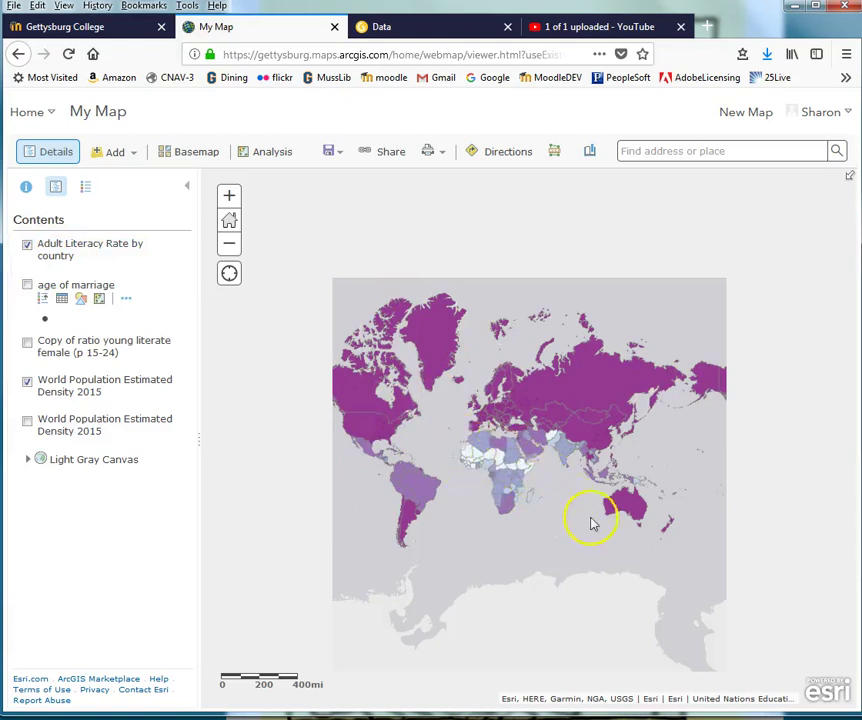
{"action": "left_click", "coordinate": [229, 196]}
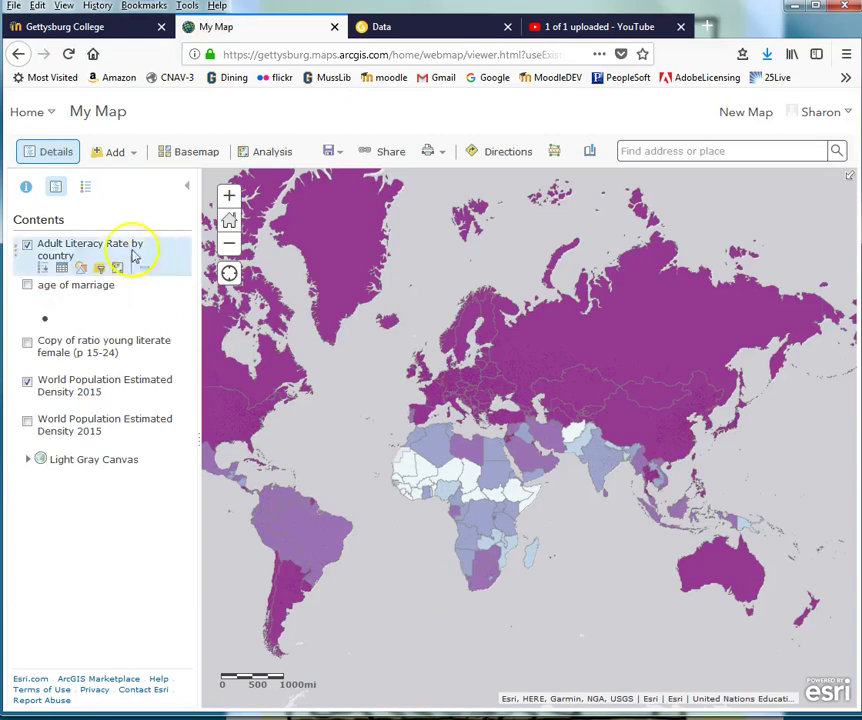
{"action": "left_click", "coordinate": [131, 162]}
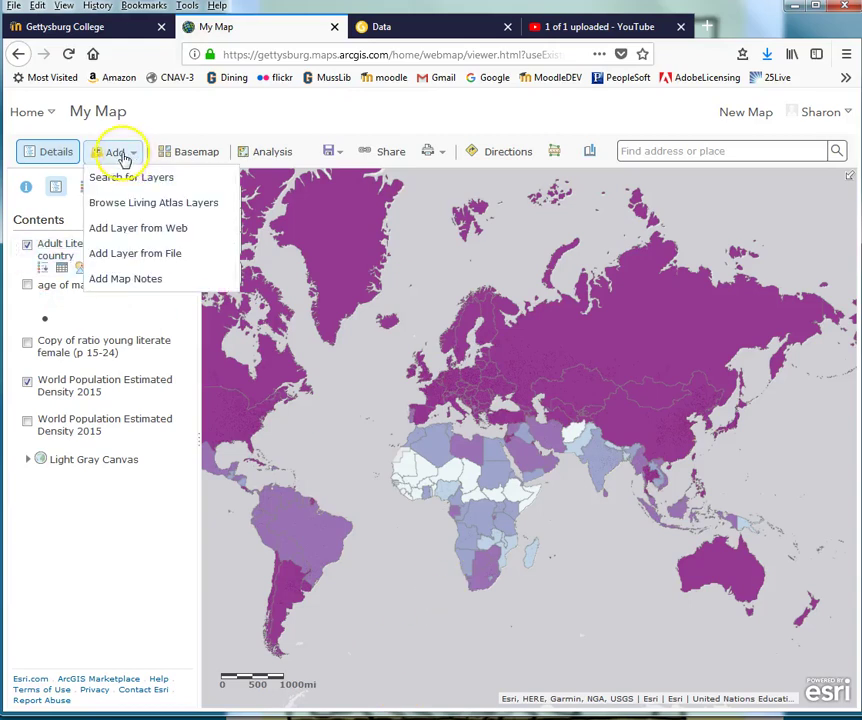